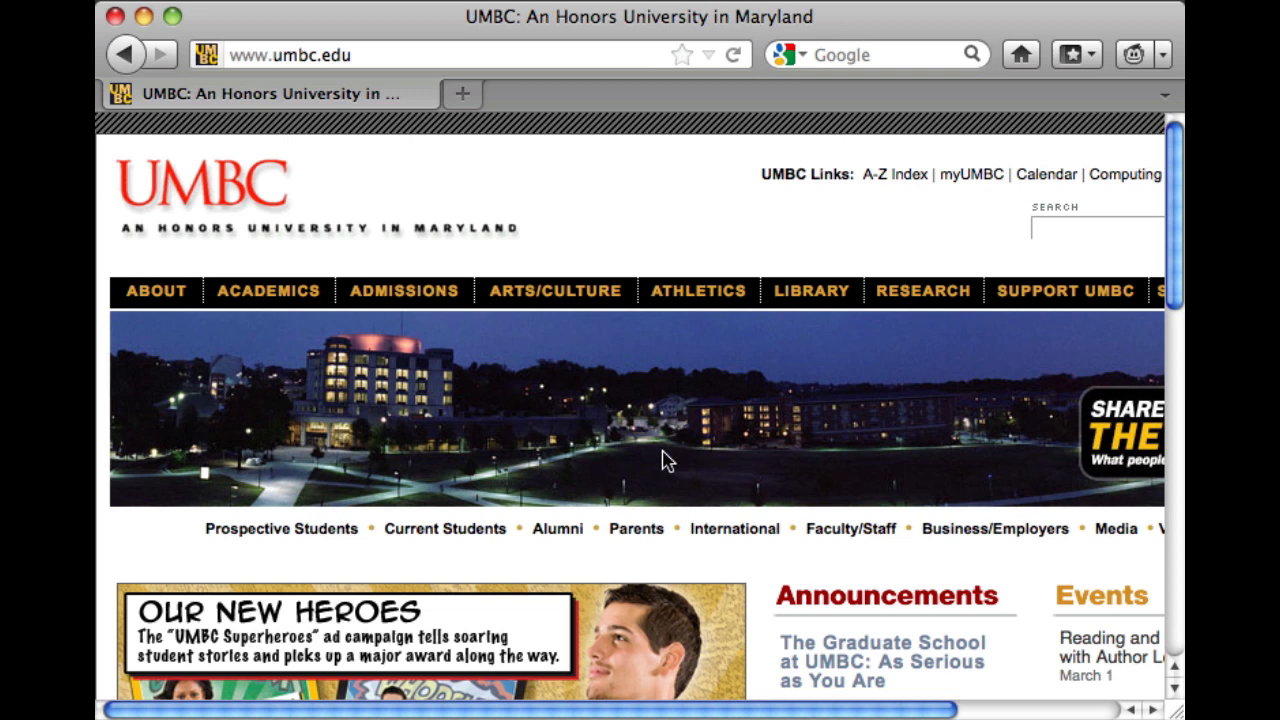
{"action": "left_click", "coordinate": [429, 55]}
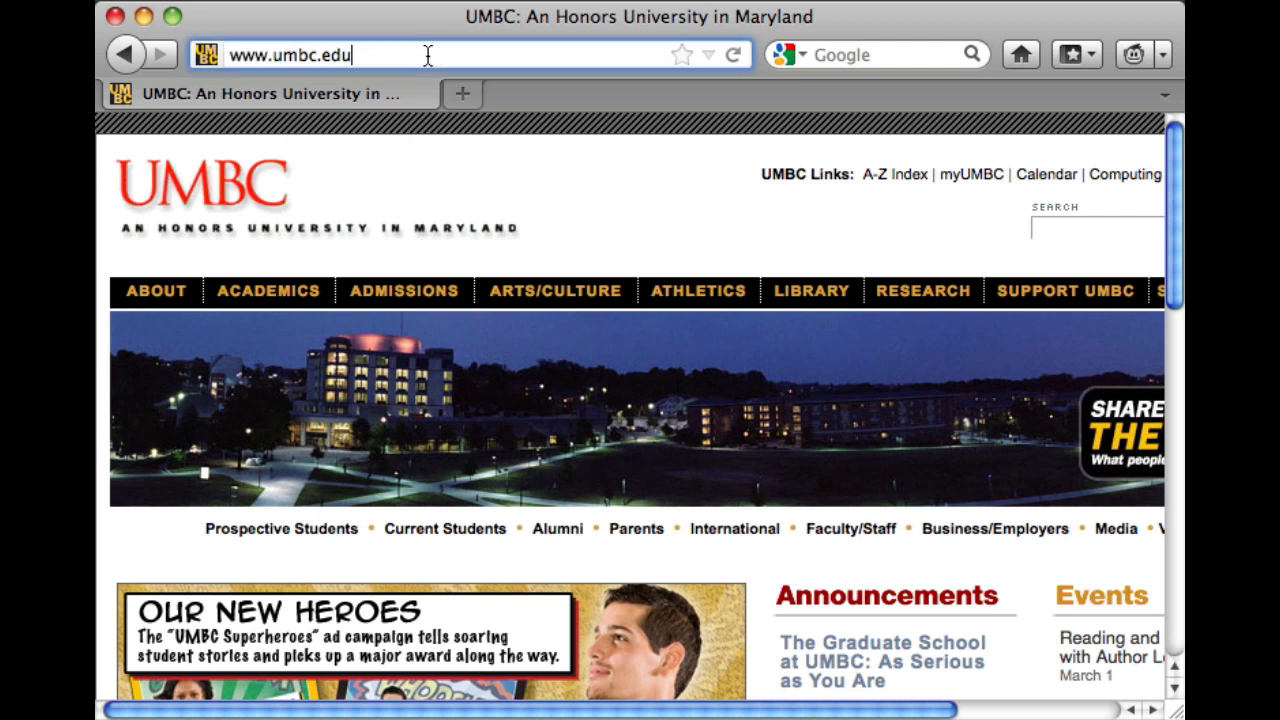
{"action": "left_click", "coordinate": [429, 55]}
{"action": "type", "text": "/"}
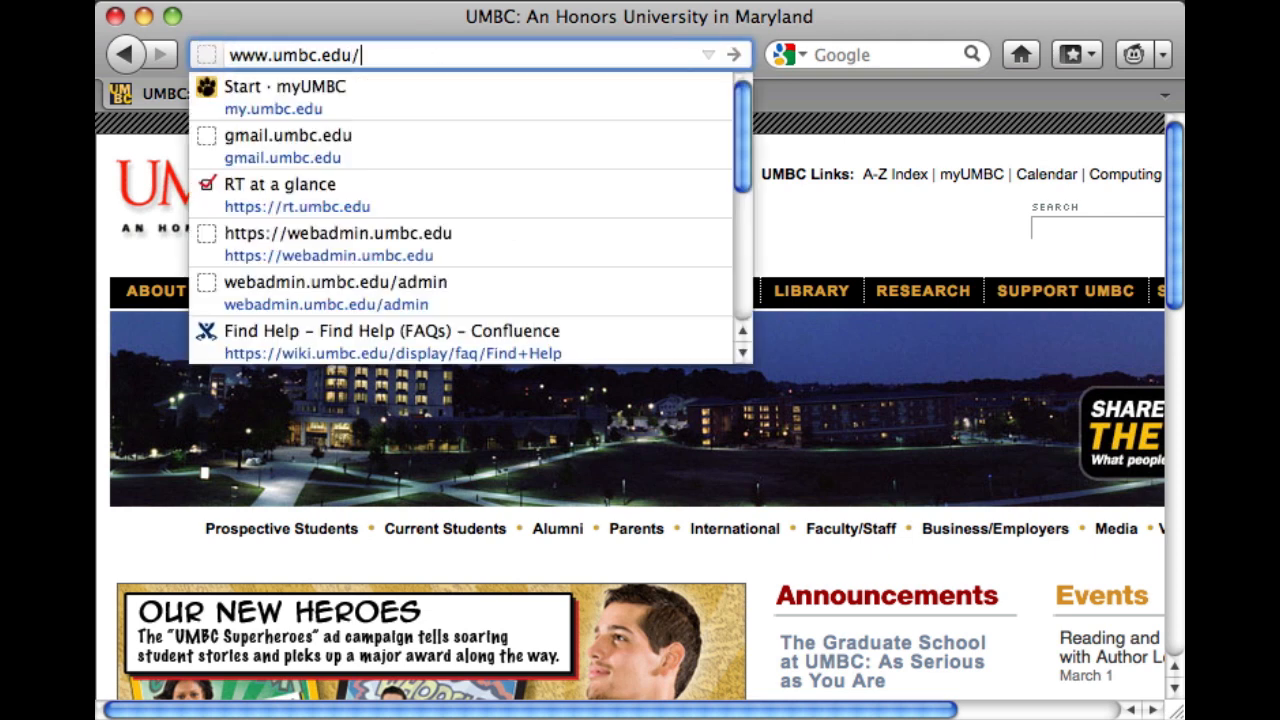
{"action": "type", "text": "faq"}
{"action": "key", "text": "Return"}
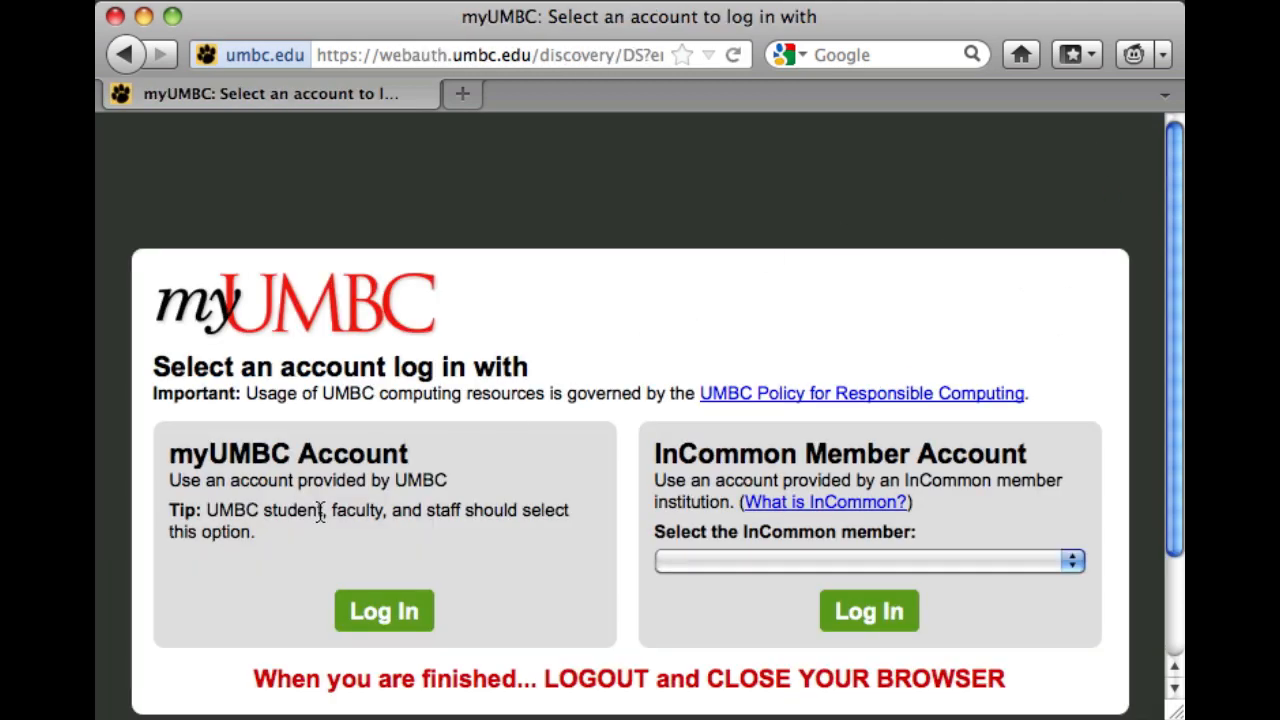
Step: Log in with the myUMBC account option by entering the account's username and password
{"action": "left_click", "coordinate": [390, 612]}
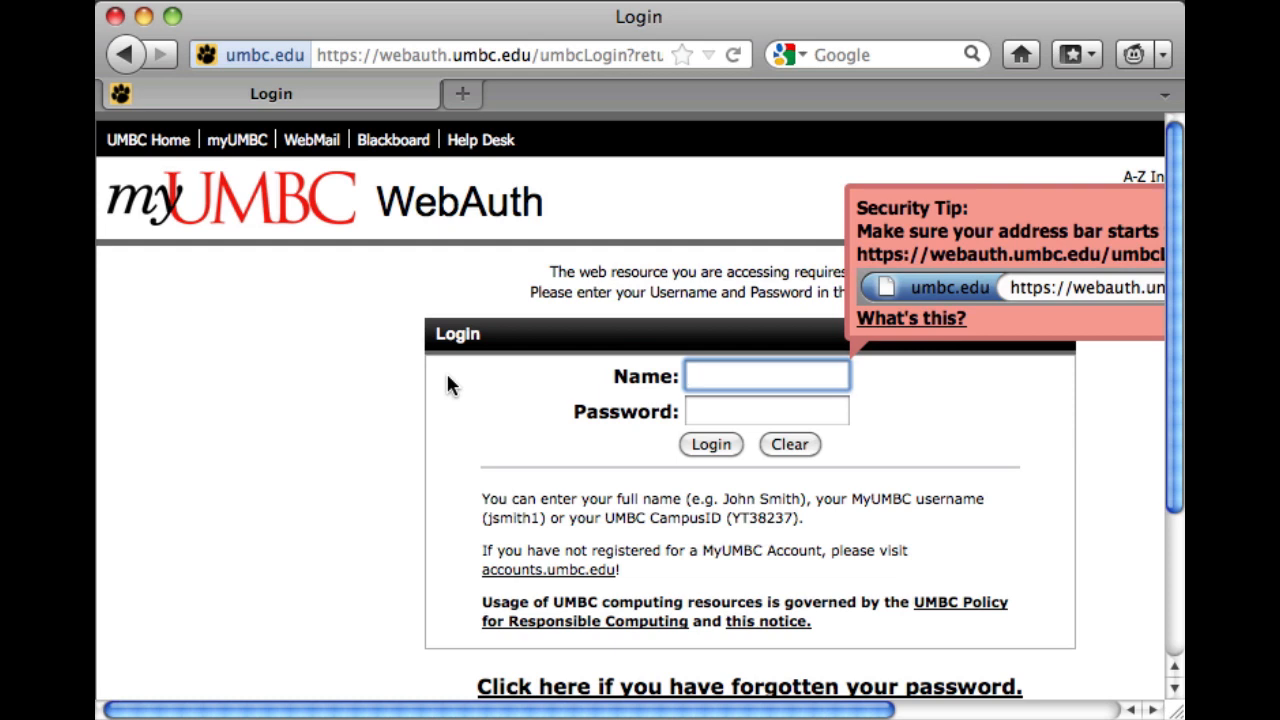
{"action": "type", "text": "s45"}
{"action": "key", "text": "Tab"}
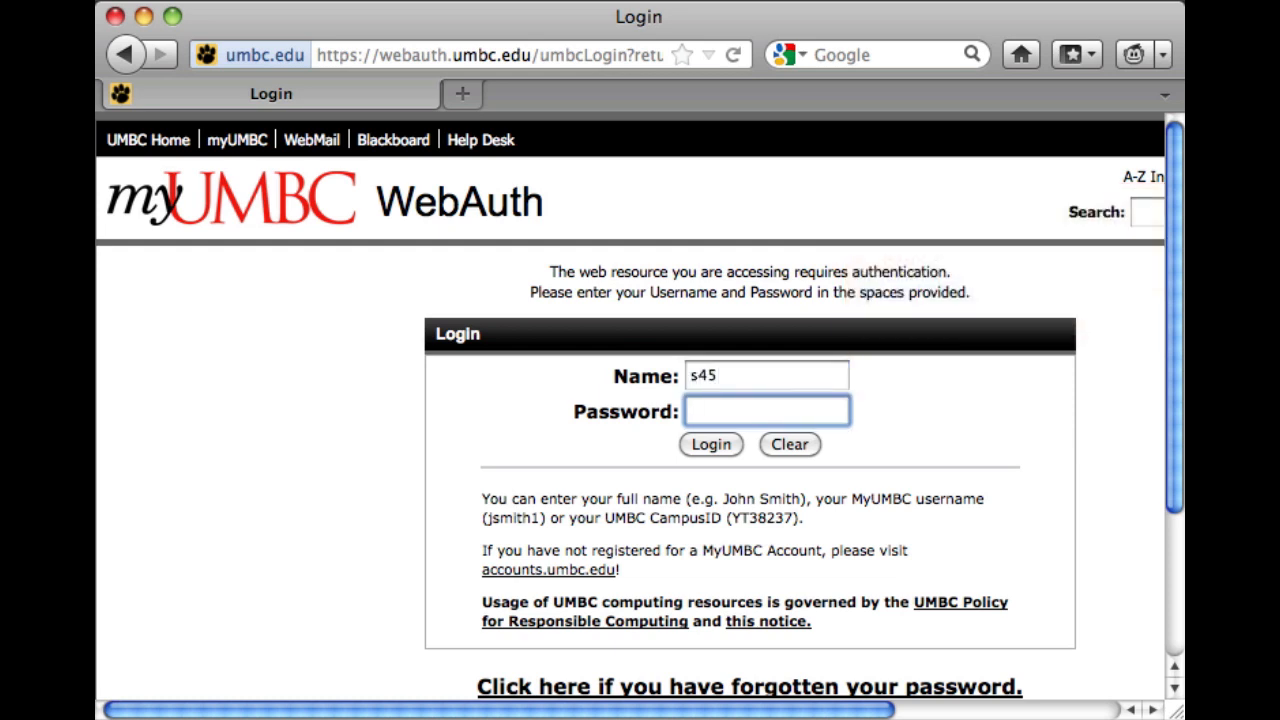
{"action": "type", "text": "•••••••••"}
{"action": "left_click", "coordinate": [705, 440]}
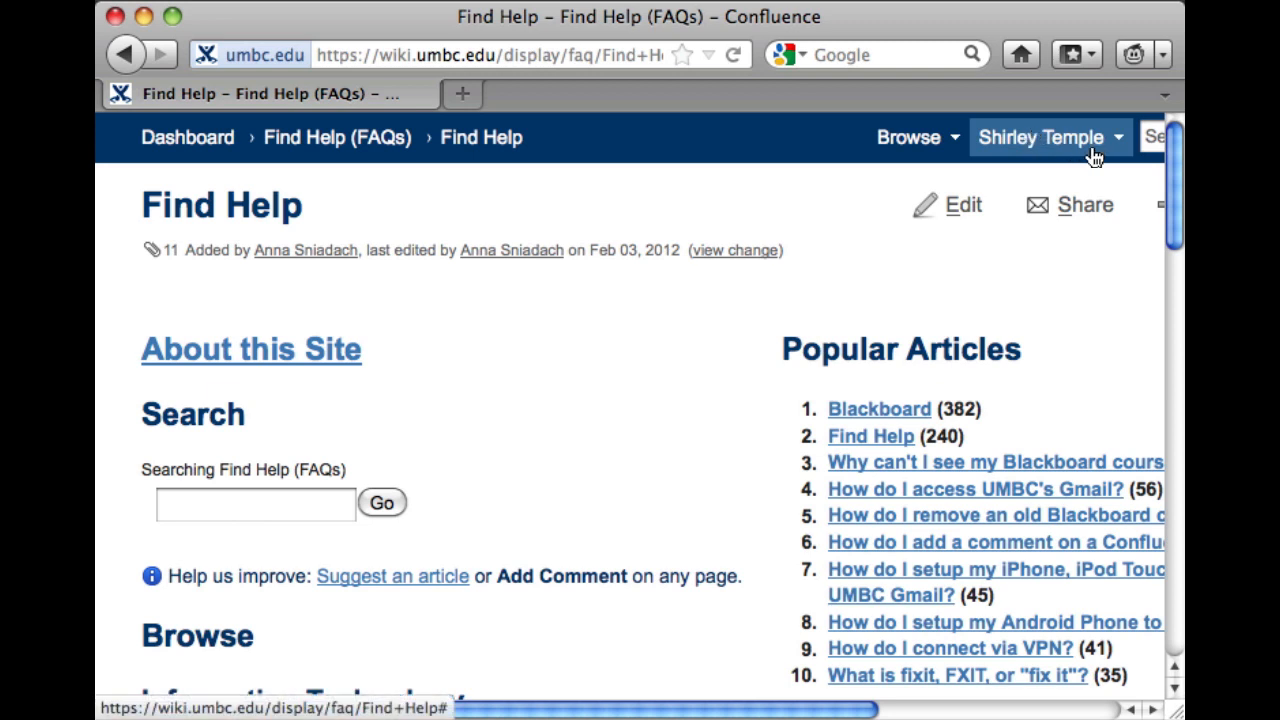
Step: From the Find Help (FAQs) space's page list, add a page from template using the FAQ Article template
{"action": "left_click", "coordinate": [909, 136]}
{"action": "left_click", "coordinate": [905, 185]}
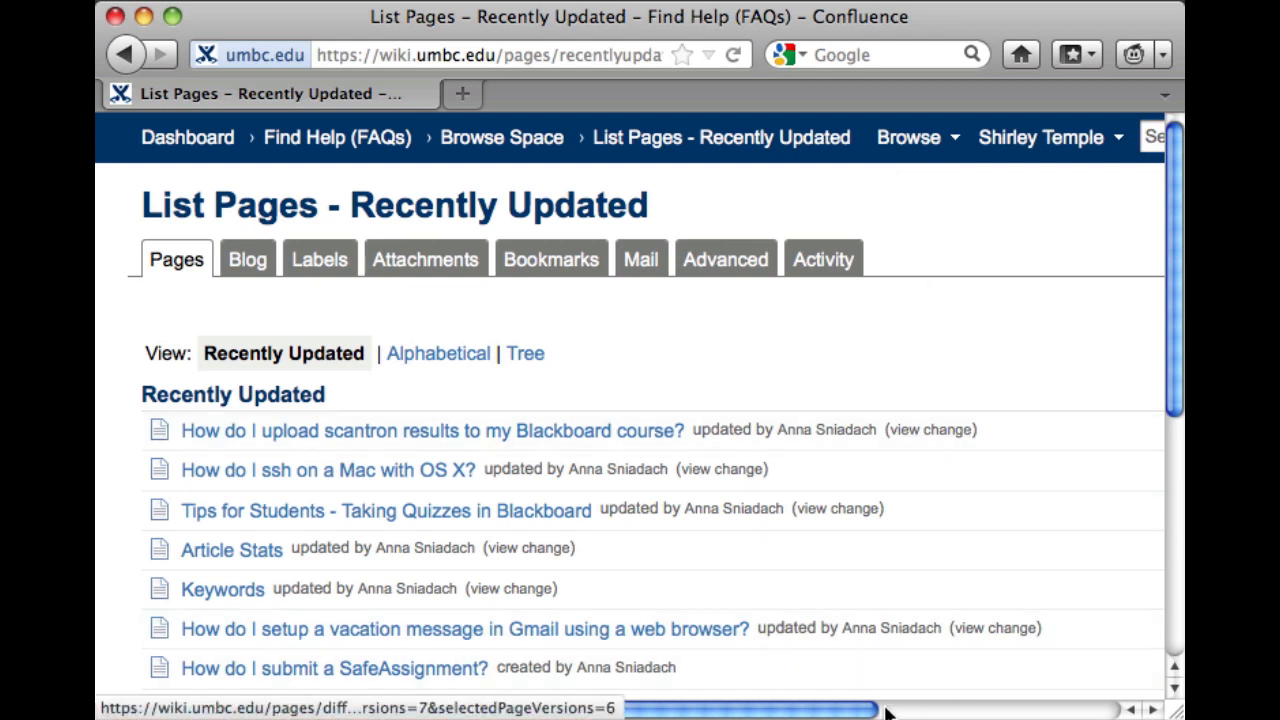
{"action": "left_click_drag", "start_coordinate": [869, 710], "coordinate": [1097, 689]}
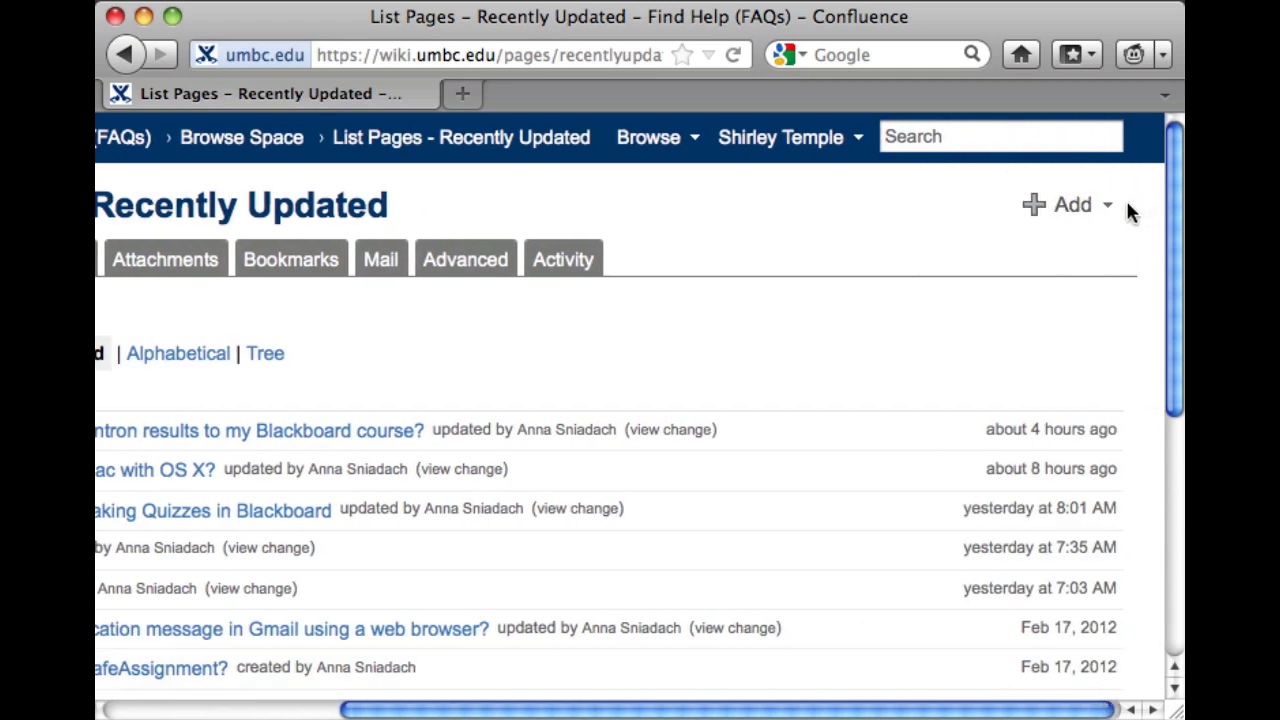
{"action": "left_click", "coordinate": [1105, 214]}
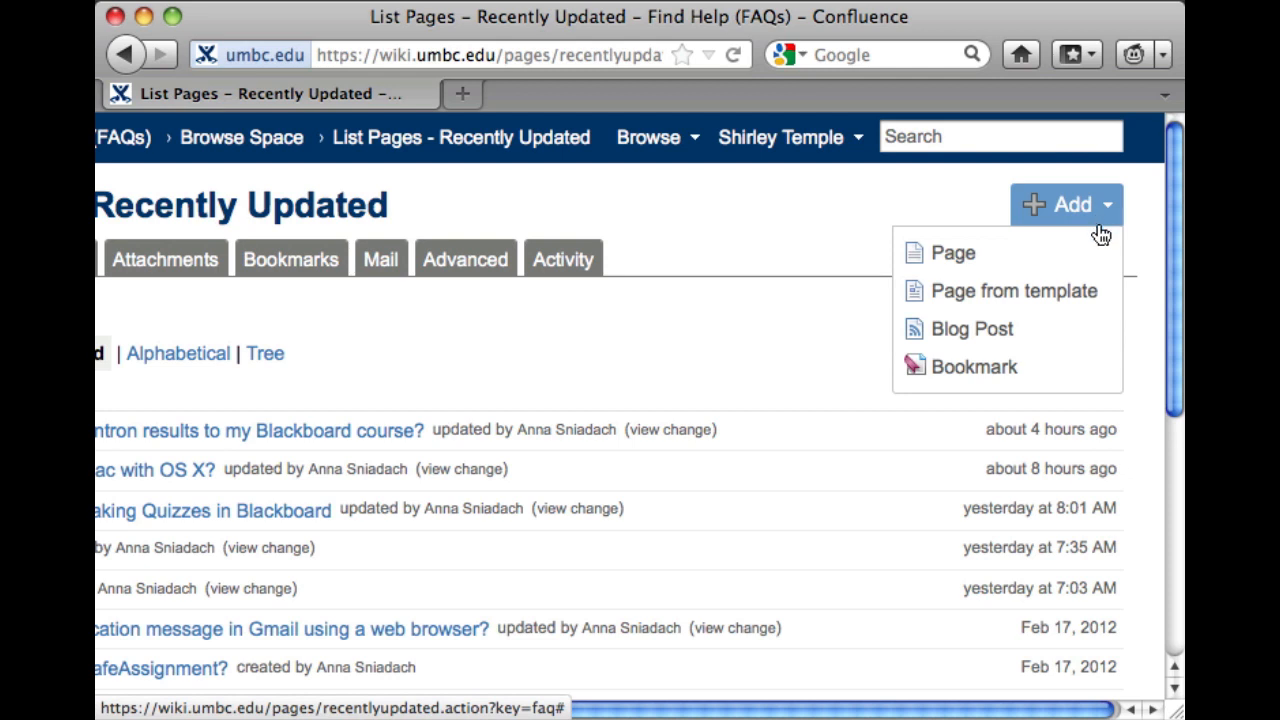
{"action": "left_click", "coordinate": [1078, 291]}
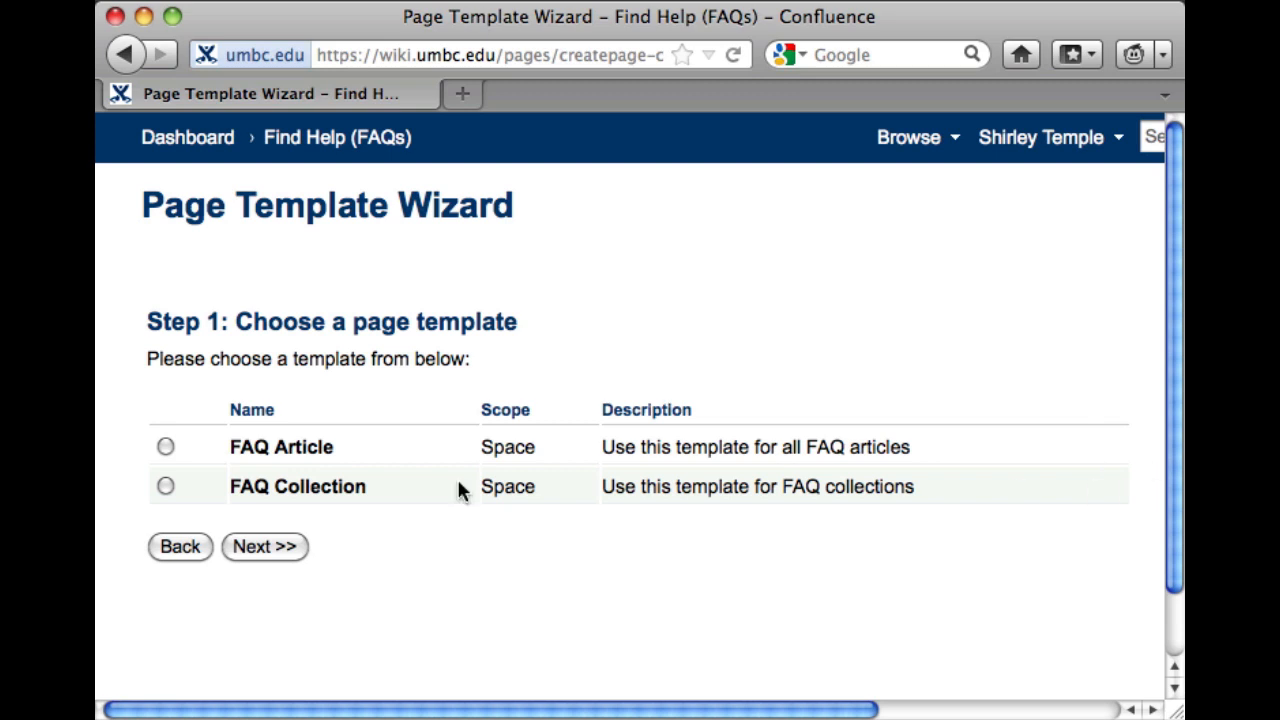
{"action": "left_click", "coordinate": [166, 447]}
{"action": "left_click", "coordinate": [283, 549]}
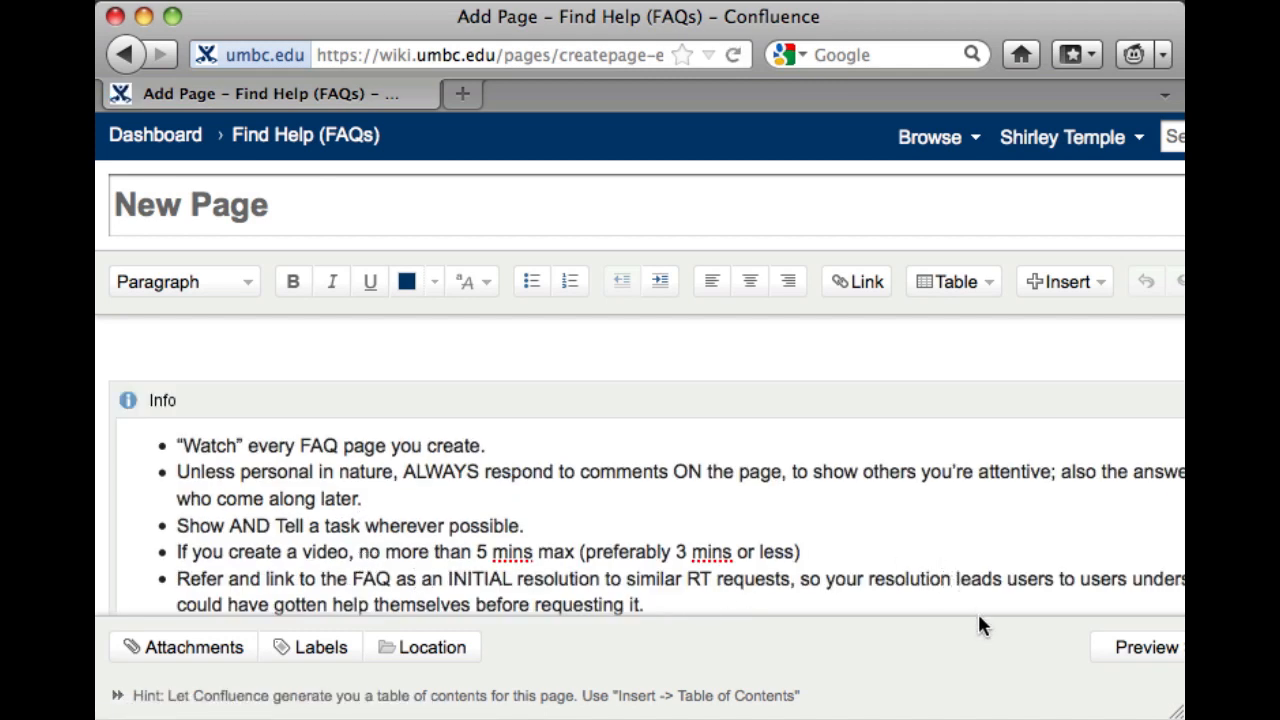
Step: Title the new page "How do I answer a comment on an FAQ?"
{"action": "left_click", "coordinate": [505, 203]}
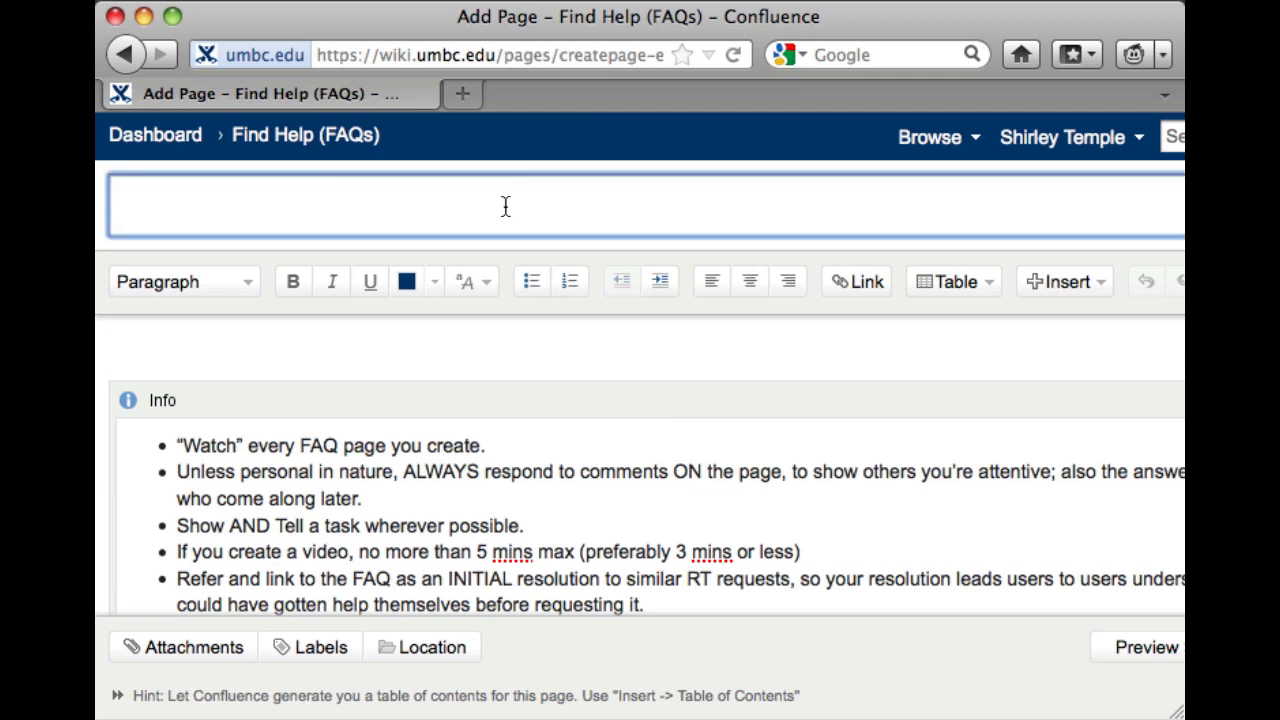
{"action": "type", "text": "How "}
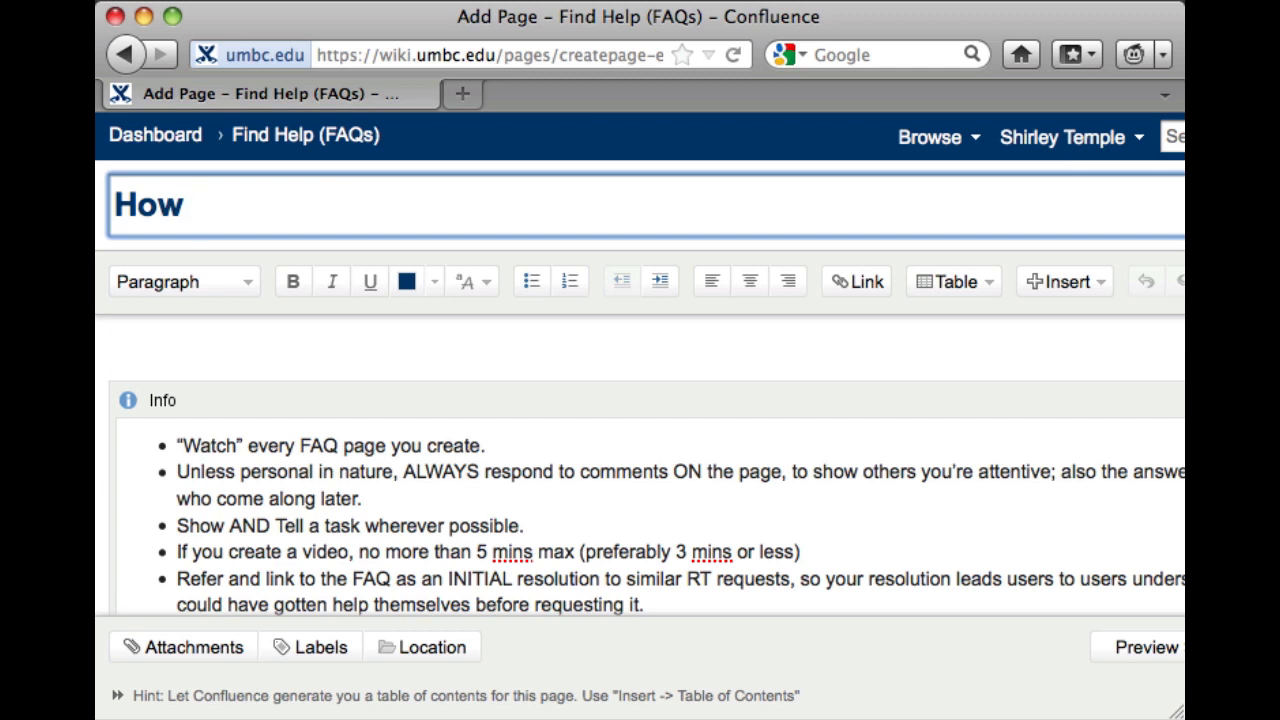
{"action": "type", "text": "do I"}
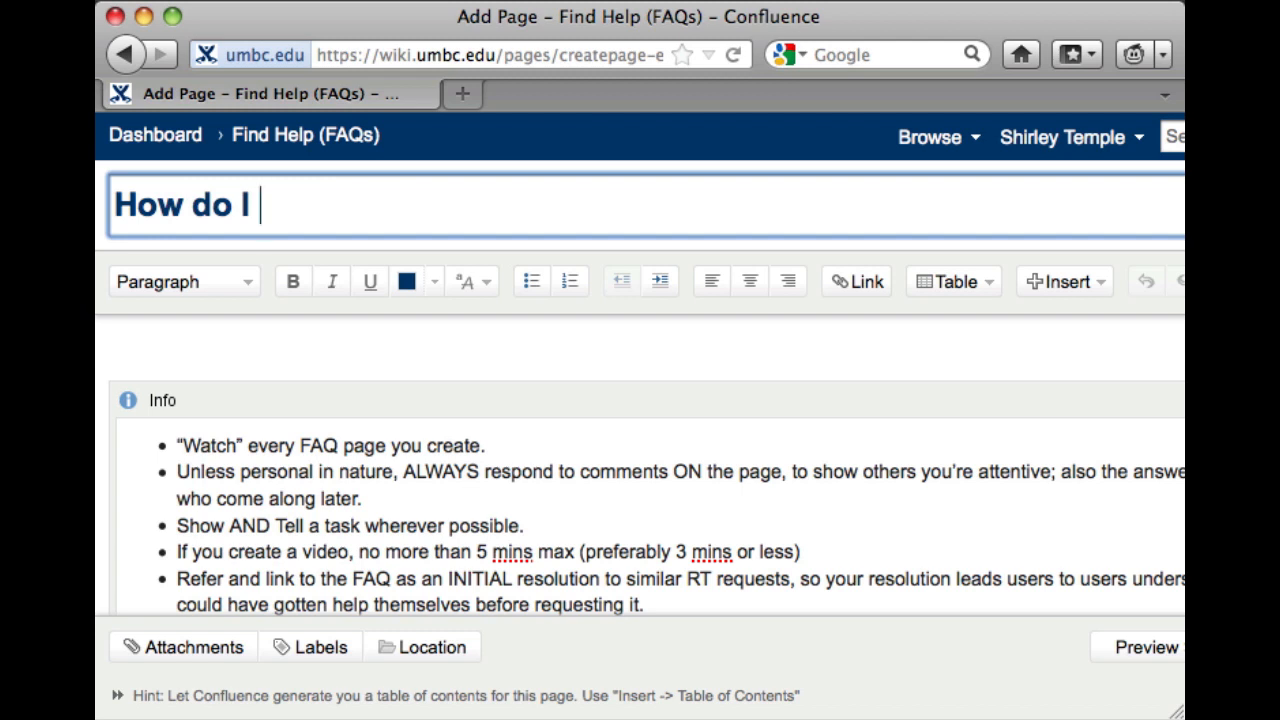
{"action": "type", "text": "and"}
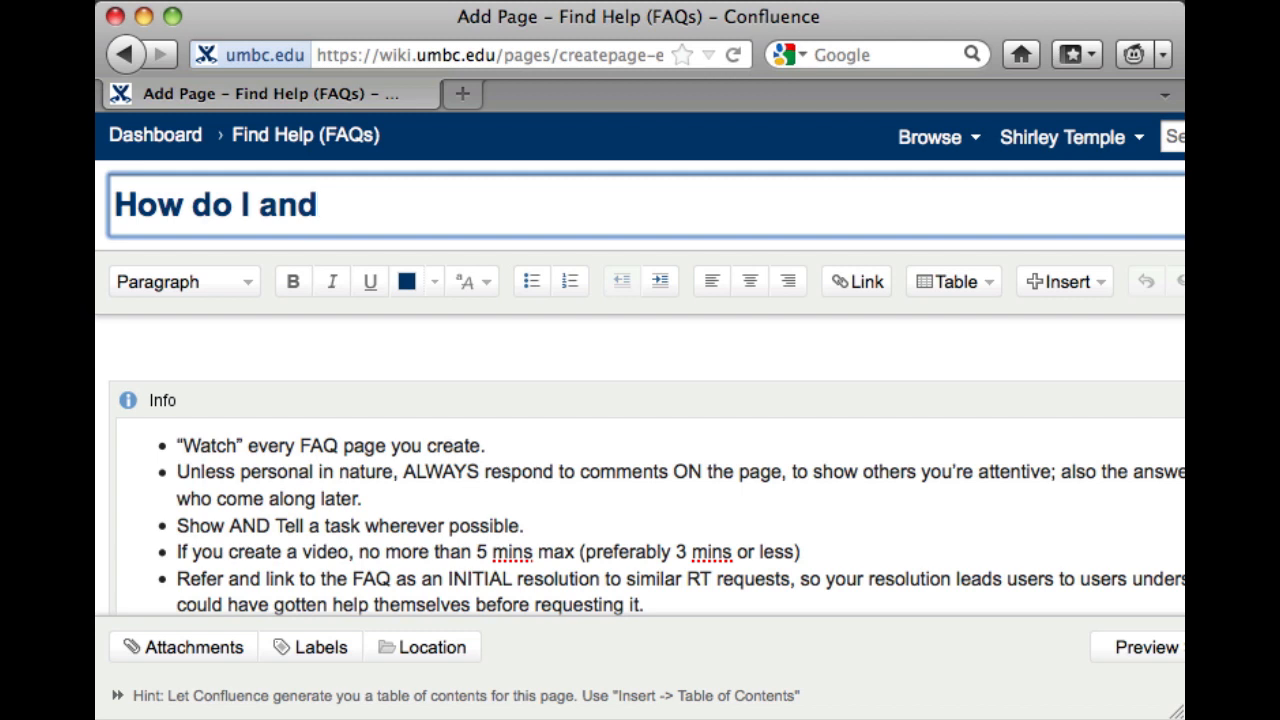
{"action": "key", "text": "BackSpace"}
{"action": "type", "text": "swer a co"}
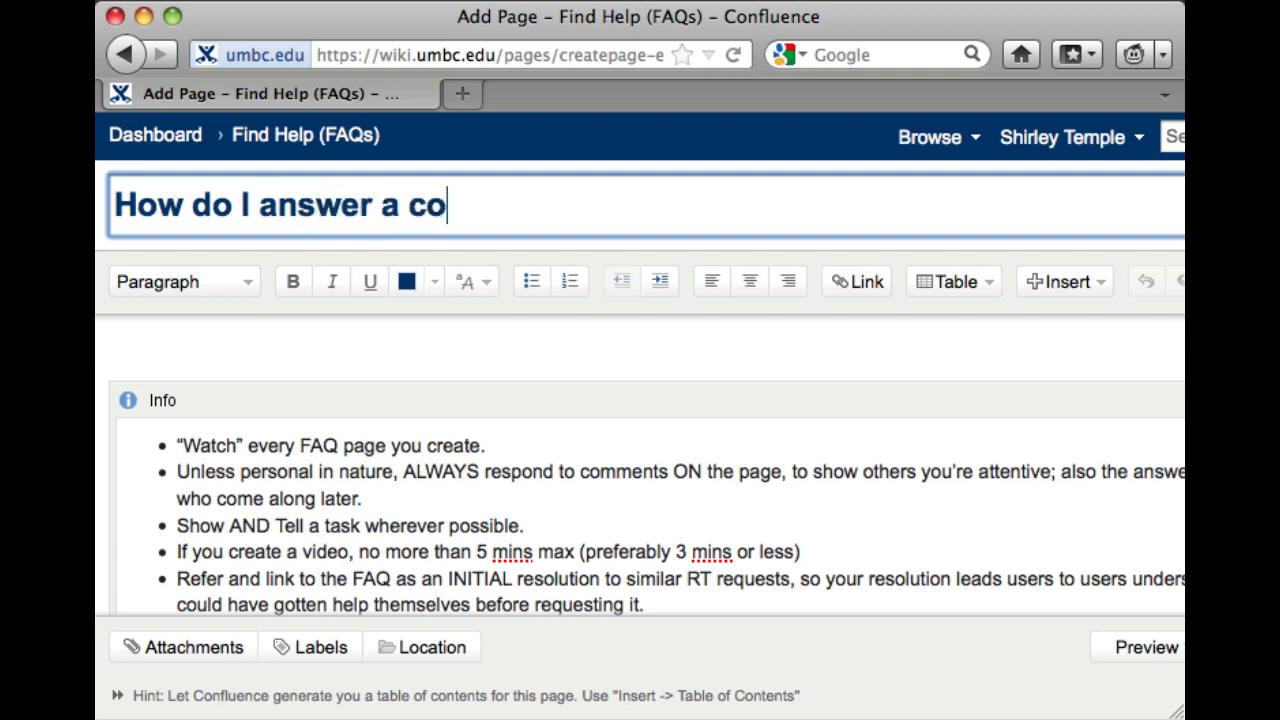
{"action": "type", "text": "mment on an "}
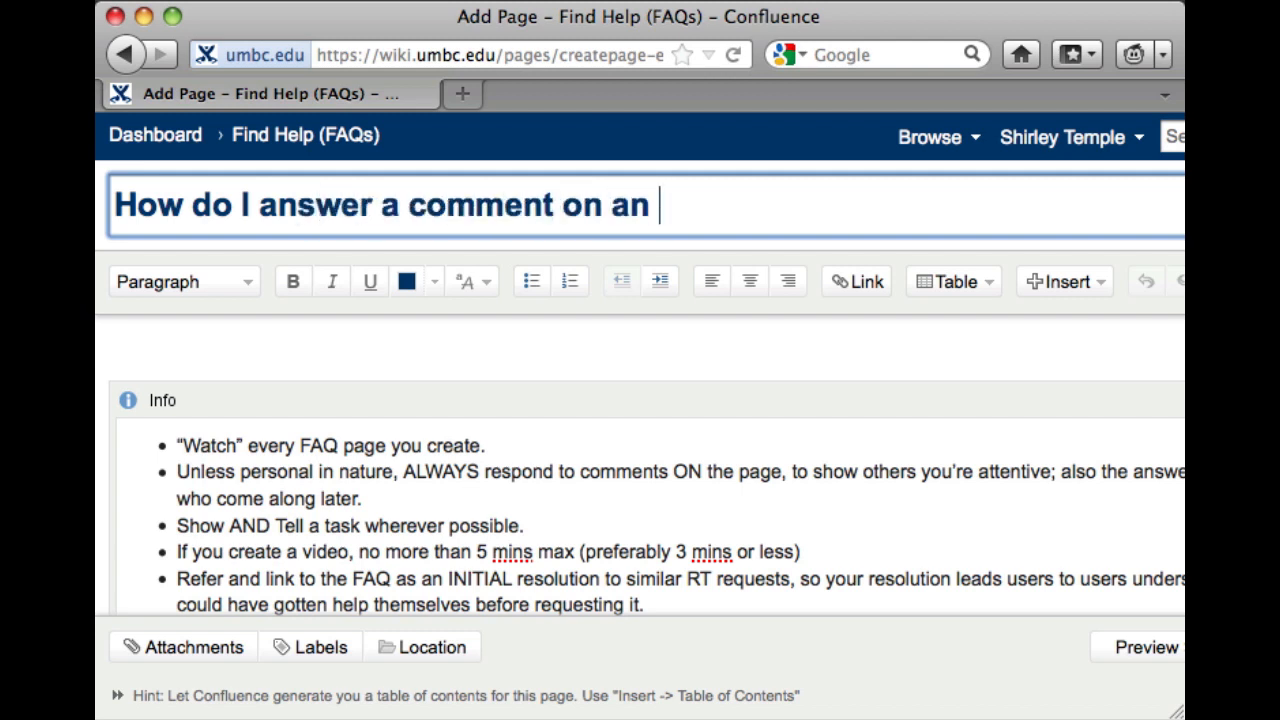
{"action": "type", "text": "FAQ?"}
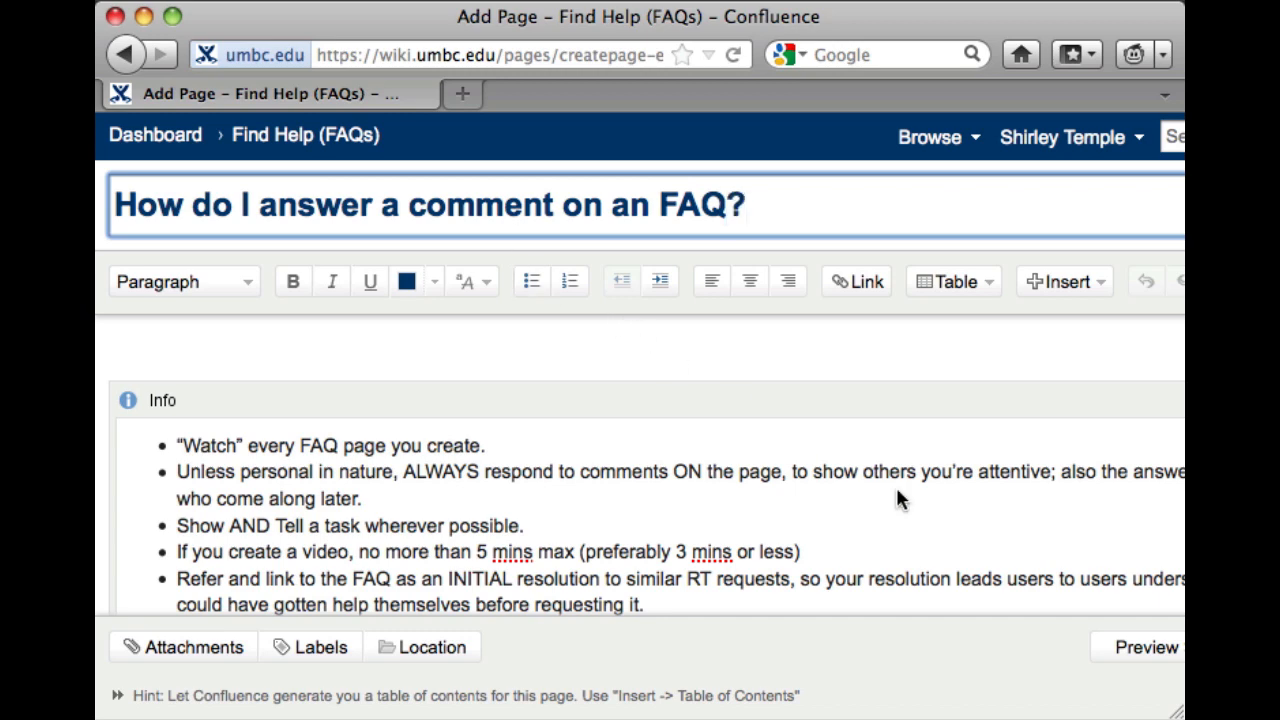
Step: Widen the browser window until the whole page editor fits, including its Preview, Save and Cancel controls
{"action": "left_click", "coordinate": [172, 16]}
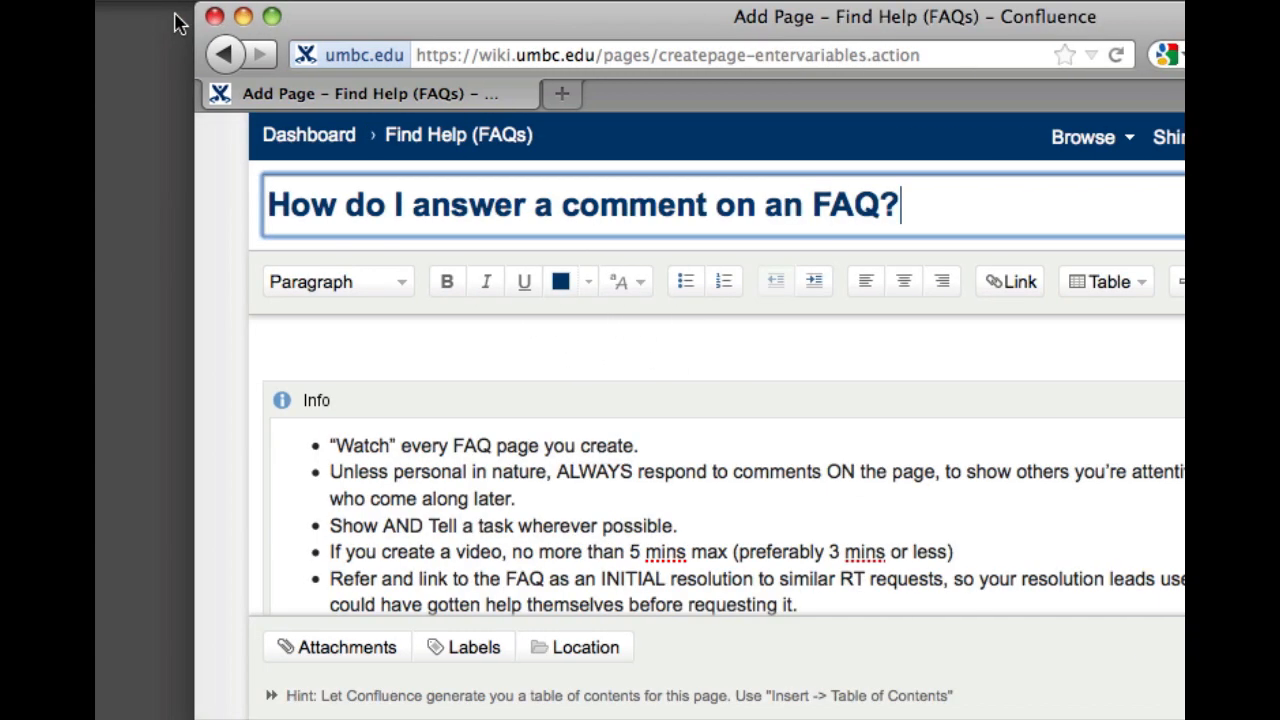
{"action": "left_click", "coordinate": [271, 17]}
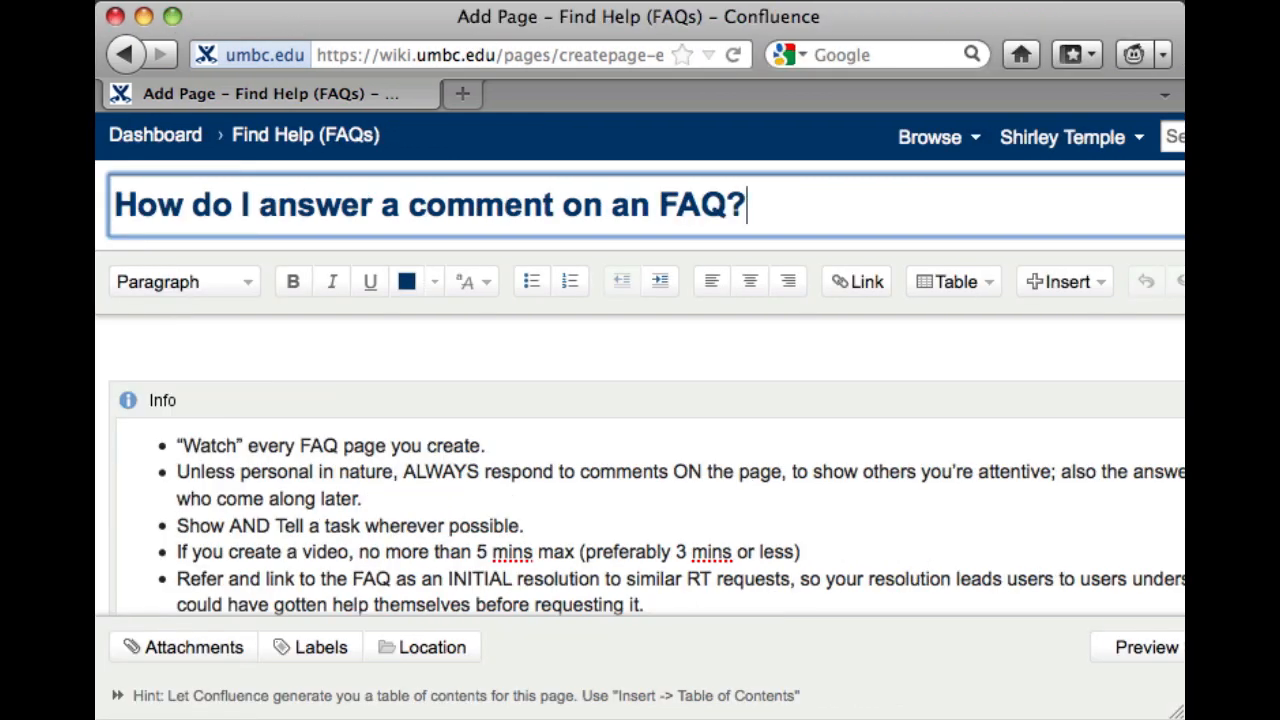
{"action": "mouse_move", "coordinate": [1180, 710]}
{"action": "left_mouse_down"}
{"action": "mouse_move", "coordinate": [1166, 710]}
{"action": "mouse_move", "coordinate": [1180, 703]}
{"action": "left_mouse_up"}
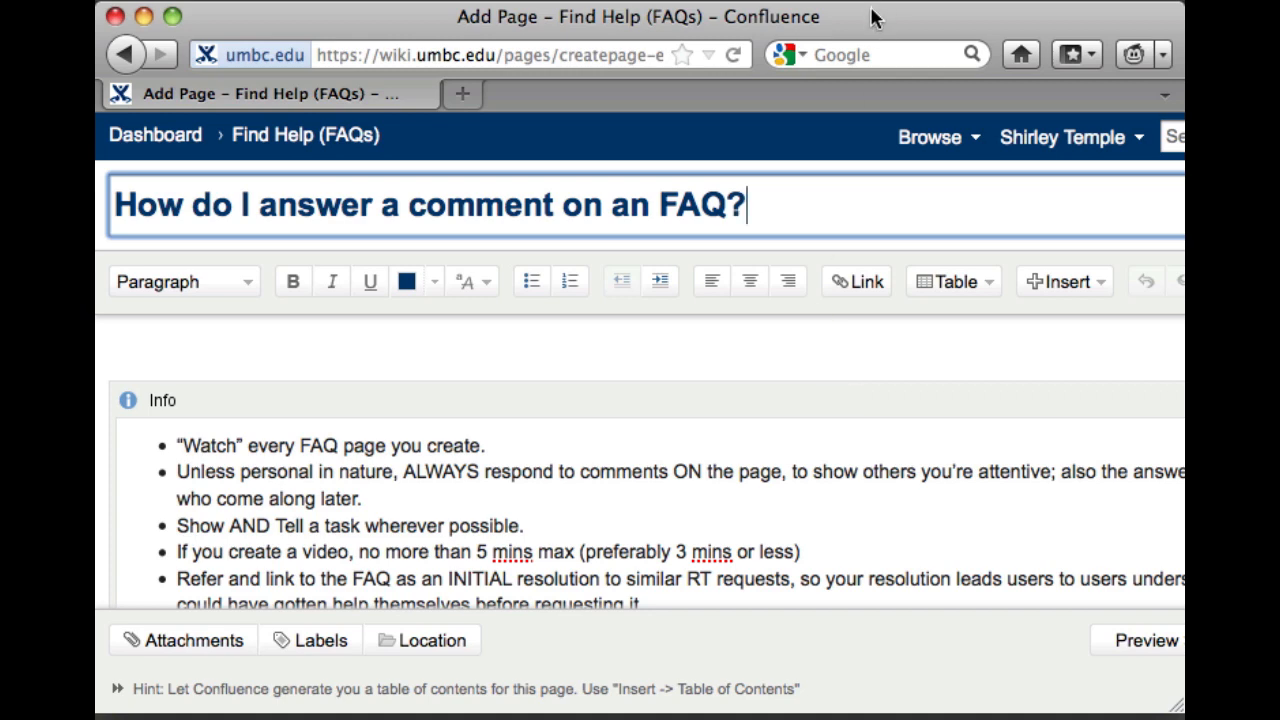
{"action": "left_click_drag", "start_coordinate": [871, 17], "coordinate": [785, 20]}
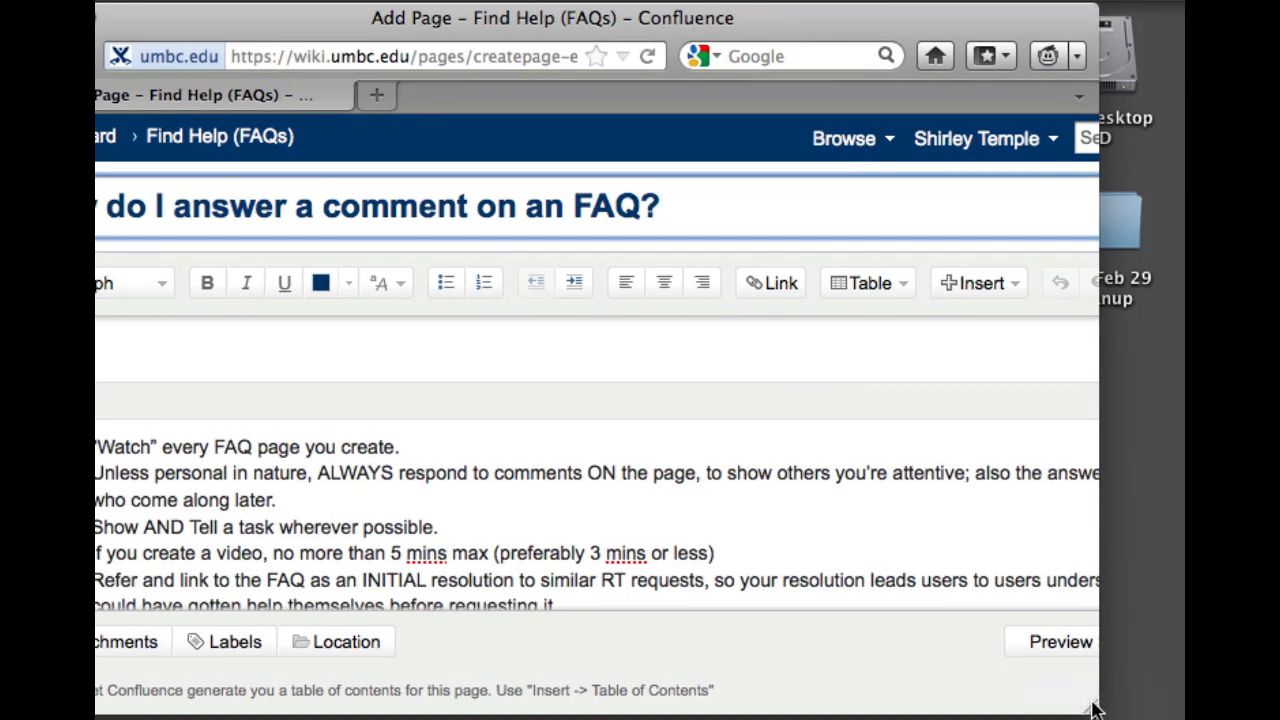
{"action": "left_click_drag", "start_coordinate": [1092, 708], "coordinate": [1180, 716]}
{"action": "left_click_drag", "start_coordinate": [760, 18], "coordinate": [676, 17]}
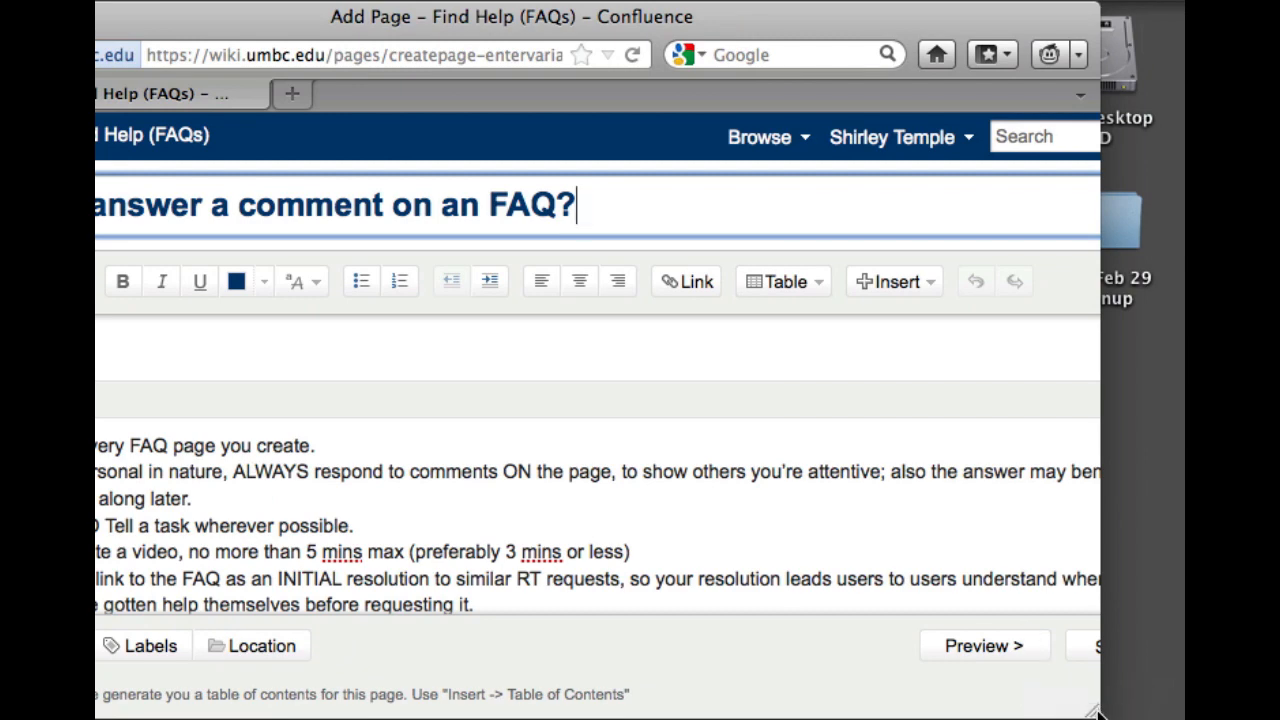
{"action": "left_click_drag", "start_coordinate": [1100, 713], "coordinate": [1178, 712]}
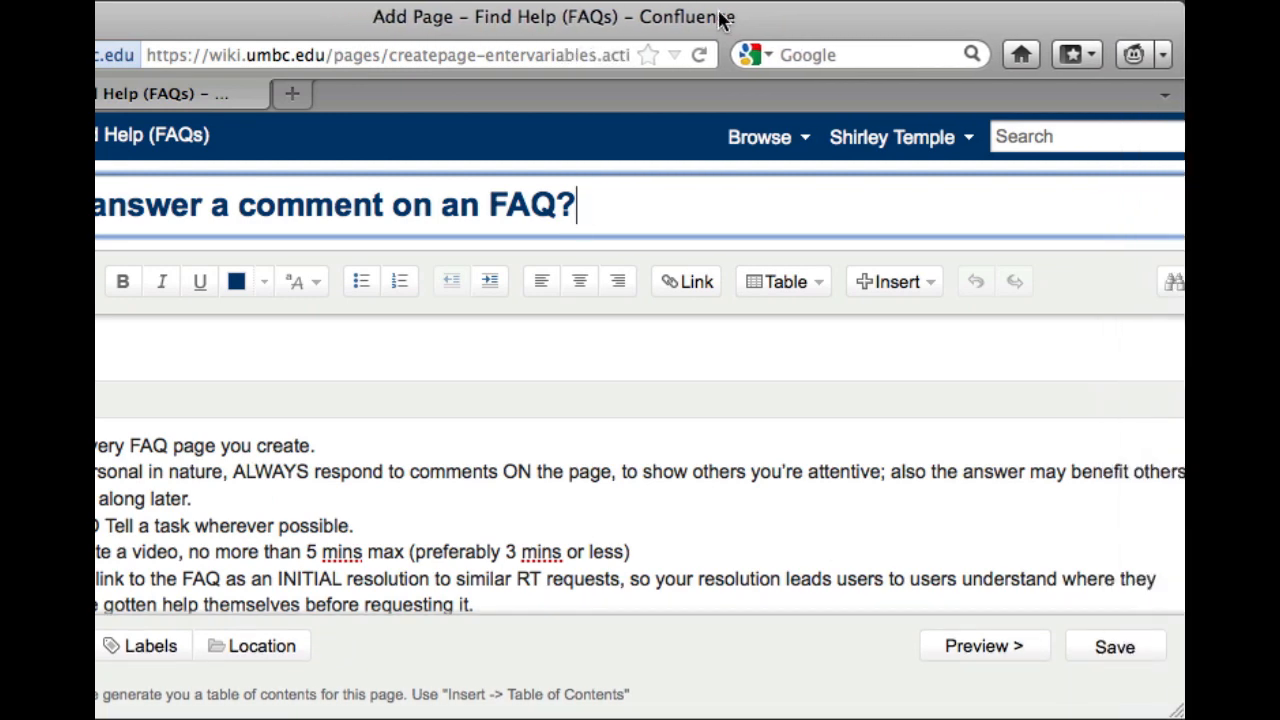
{"action": "left_click_drag", "start_coordinate": [723, 17], "coordinate": [577, 17]}
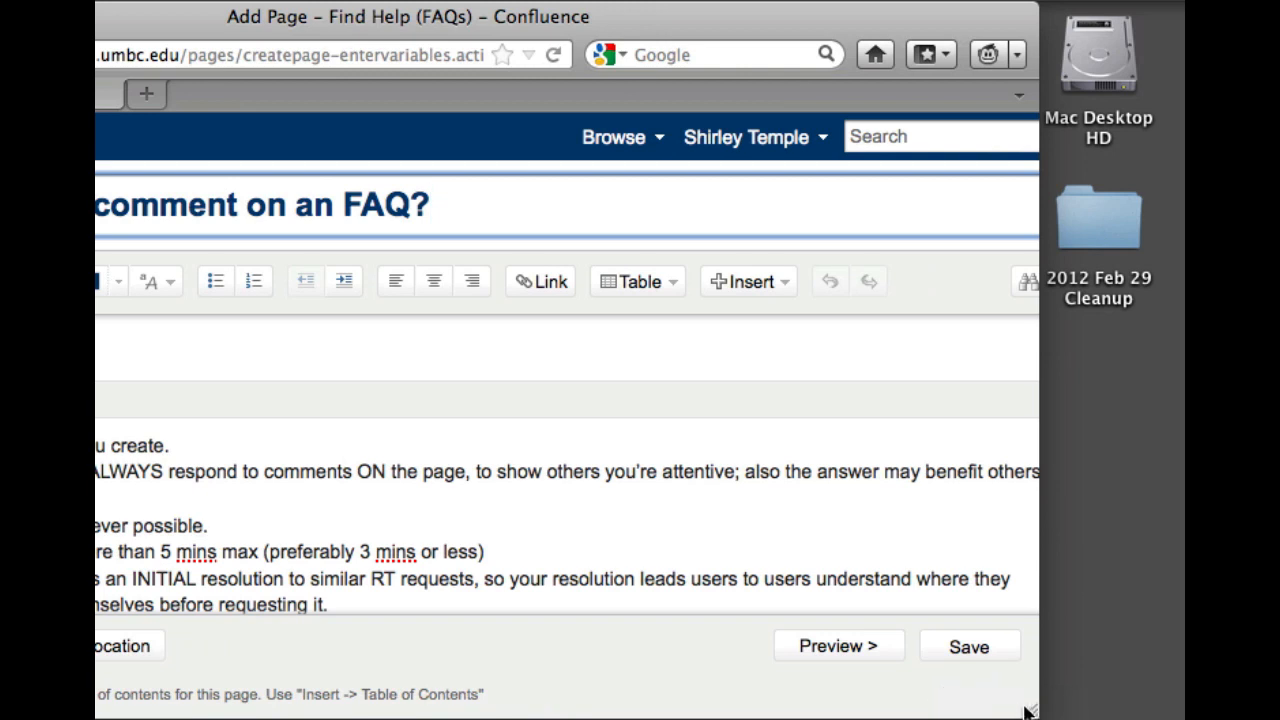
{"action": "left_click_drag", "start_coordinate": [1031, 710], "coordinate": [1170, 714]}
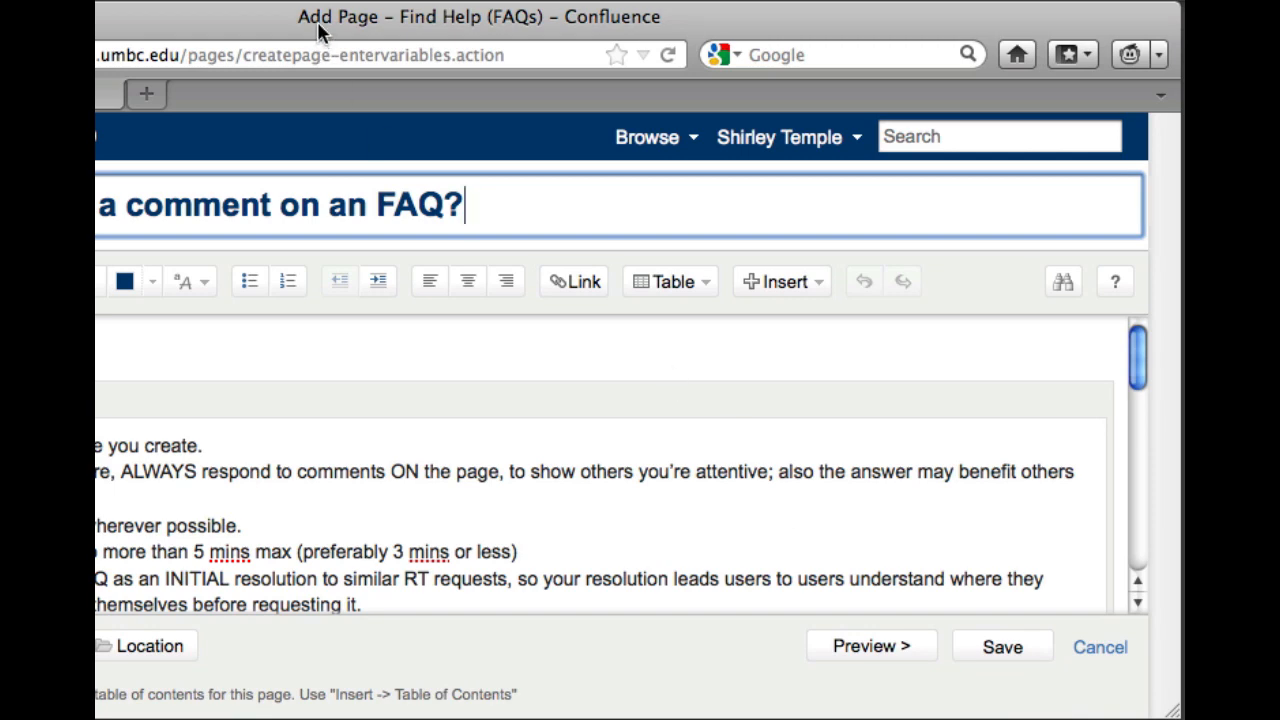
{"action": "left_click_drag", "start_coordinate": [320, 12], "coordinate": [486, 6]}
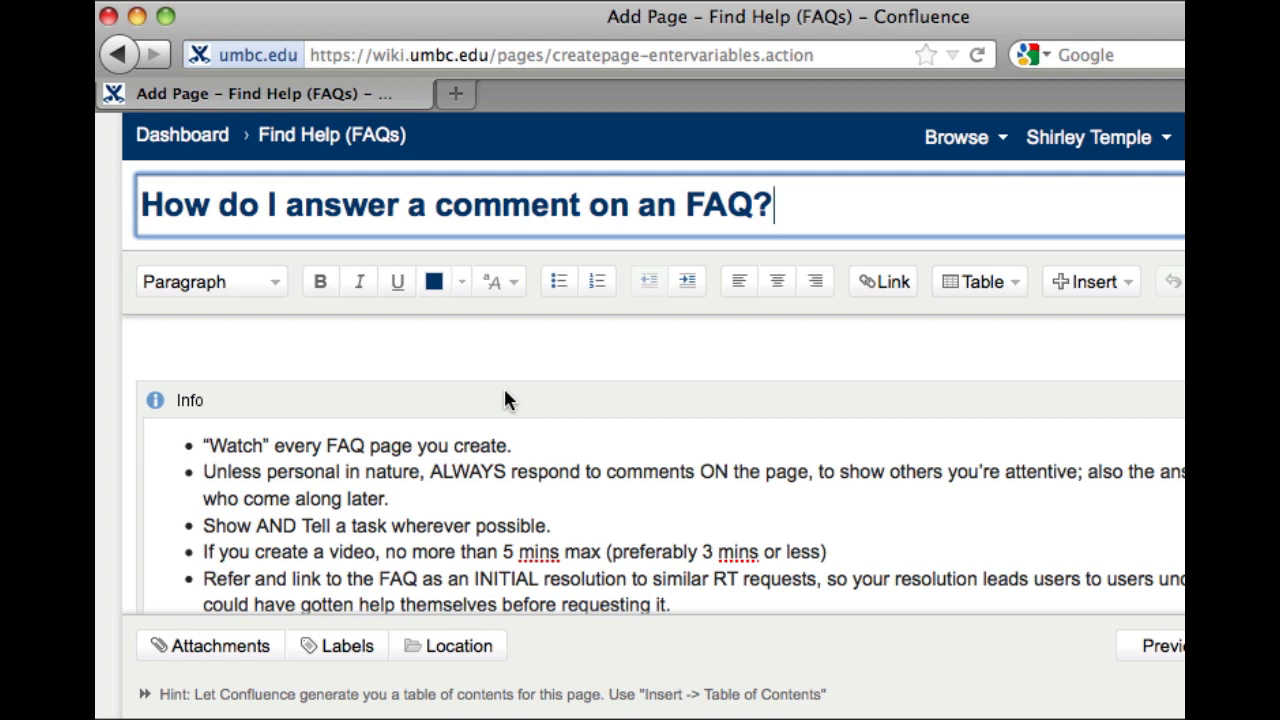
Step: Remove the Info macro containing the FAQ authoring guidelines from the page body
{"action": "scroll", "coordinate": [503, 400], "scroll_direction": "down", "scroll_amount": 1}
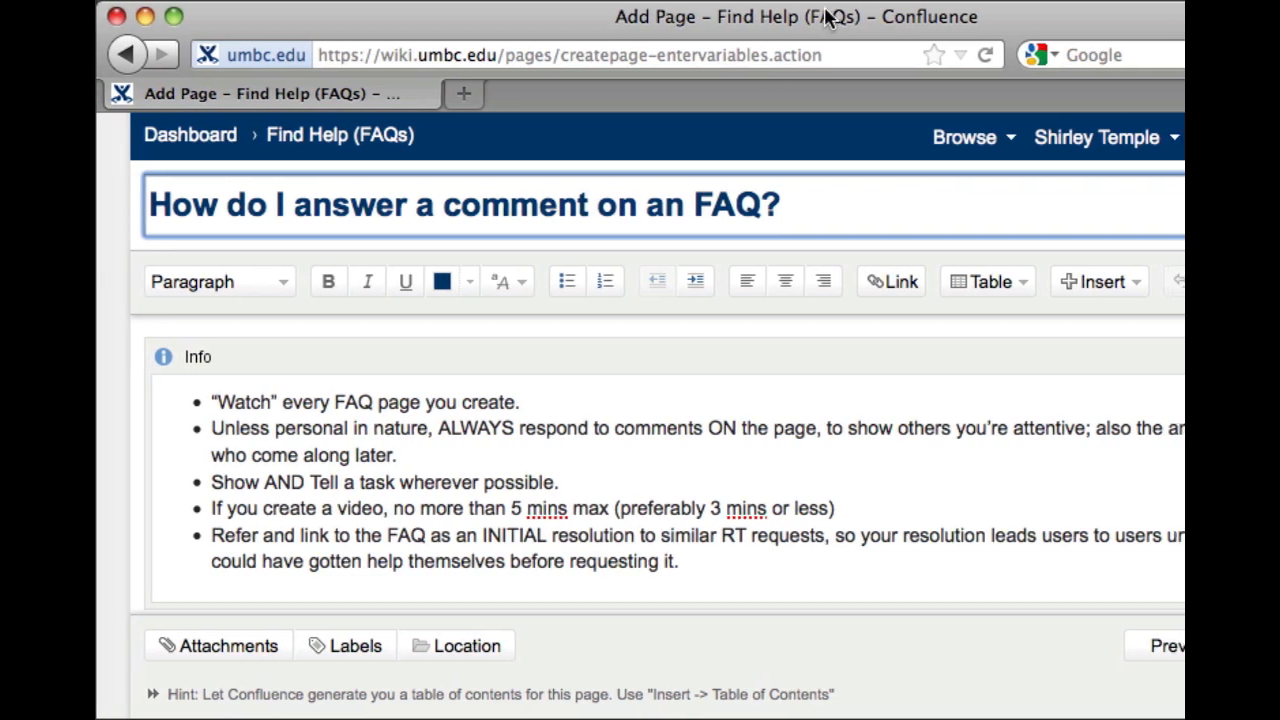
{"action": "left_click_drag", "start_coordinate": [818, 17], "coordinate": [825, 17]}
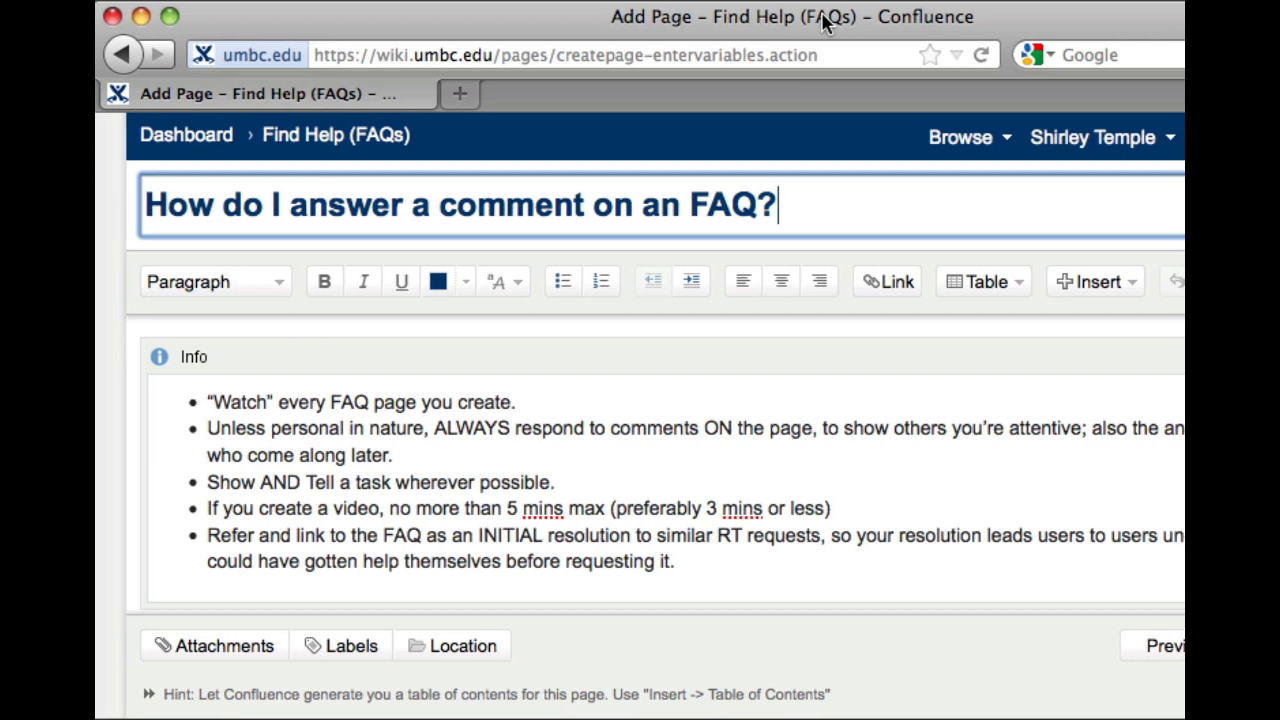
{"action": "left_click_drag", "start_coordinate": [825, 17], "coordinate": [769, 17]}
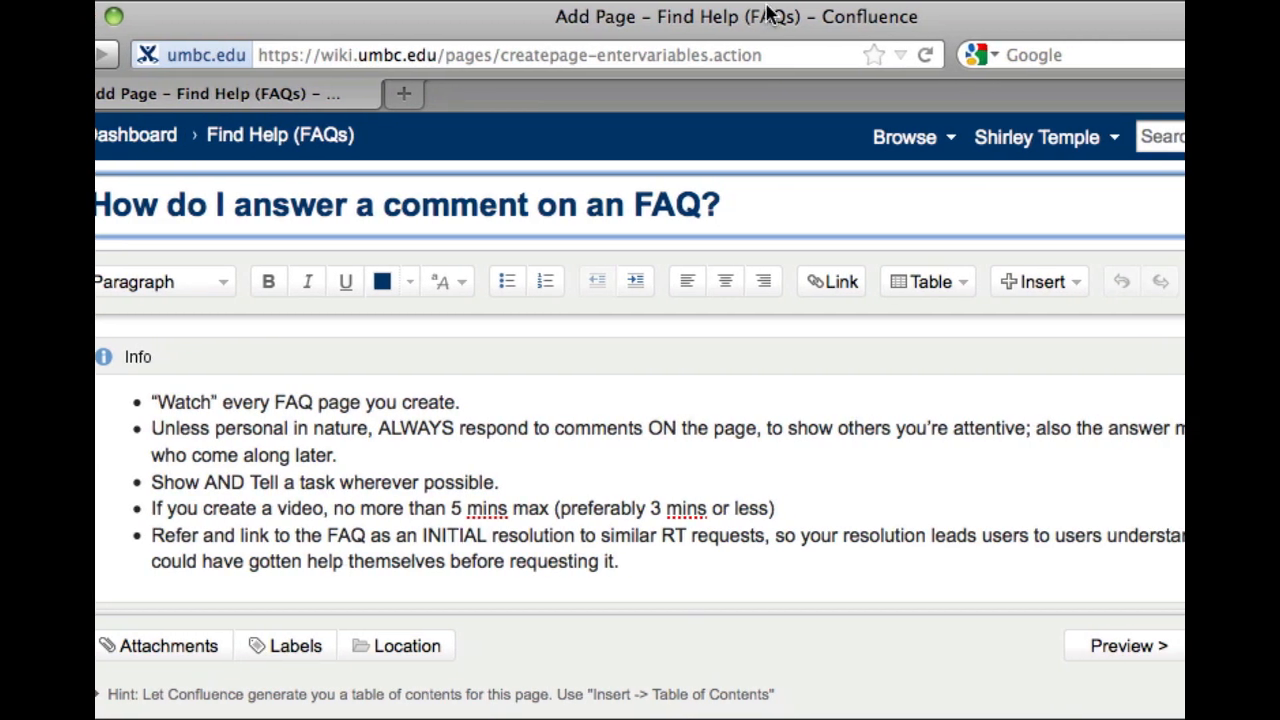
{"action": "left_click_drag", "start_coordinate": [506, 28], "coordinate": [562, 26]}
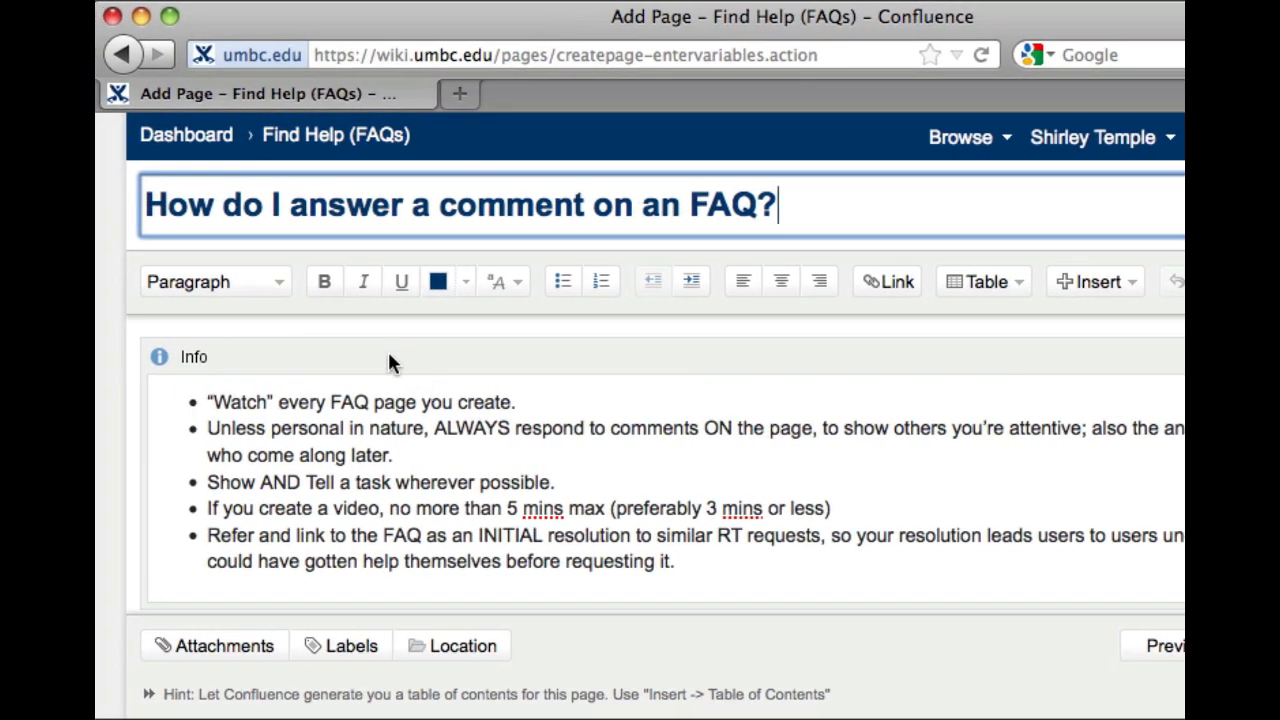
{"action": "left_click", "coordinate": [389, 352]}
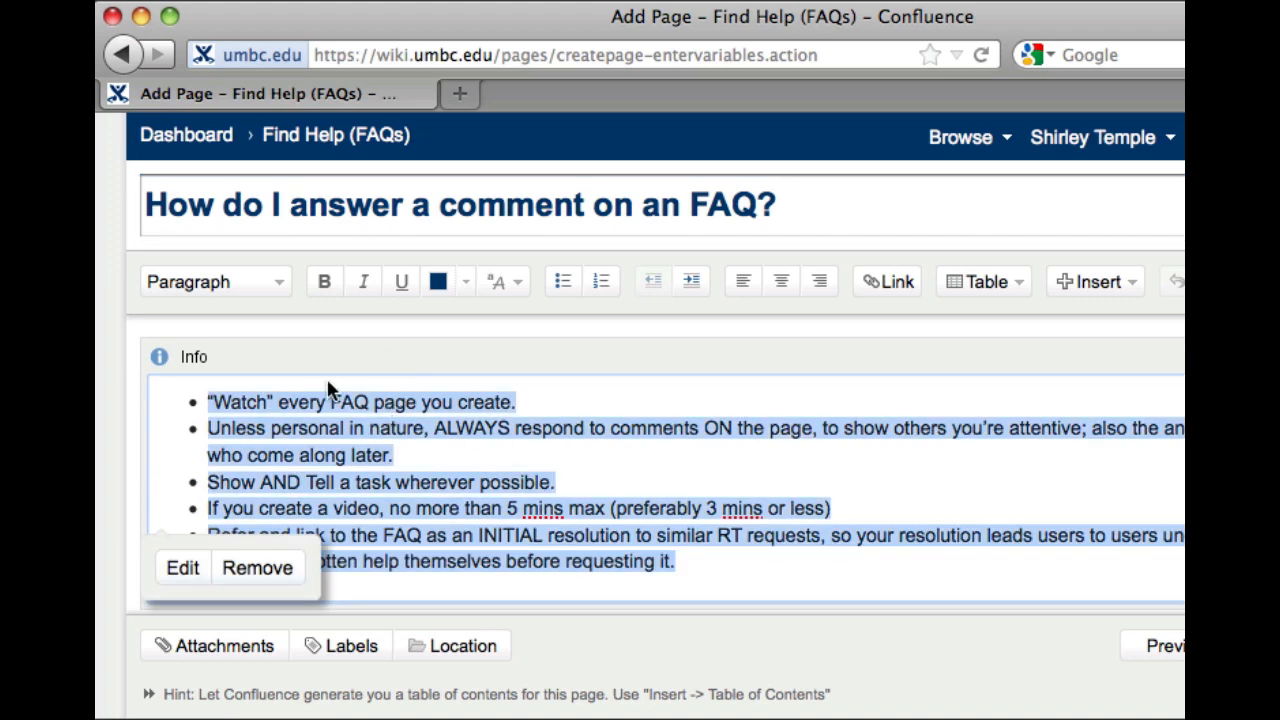
{"action": "left_click", "coordinate": [268, 570]}
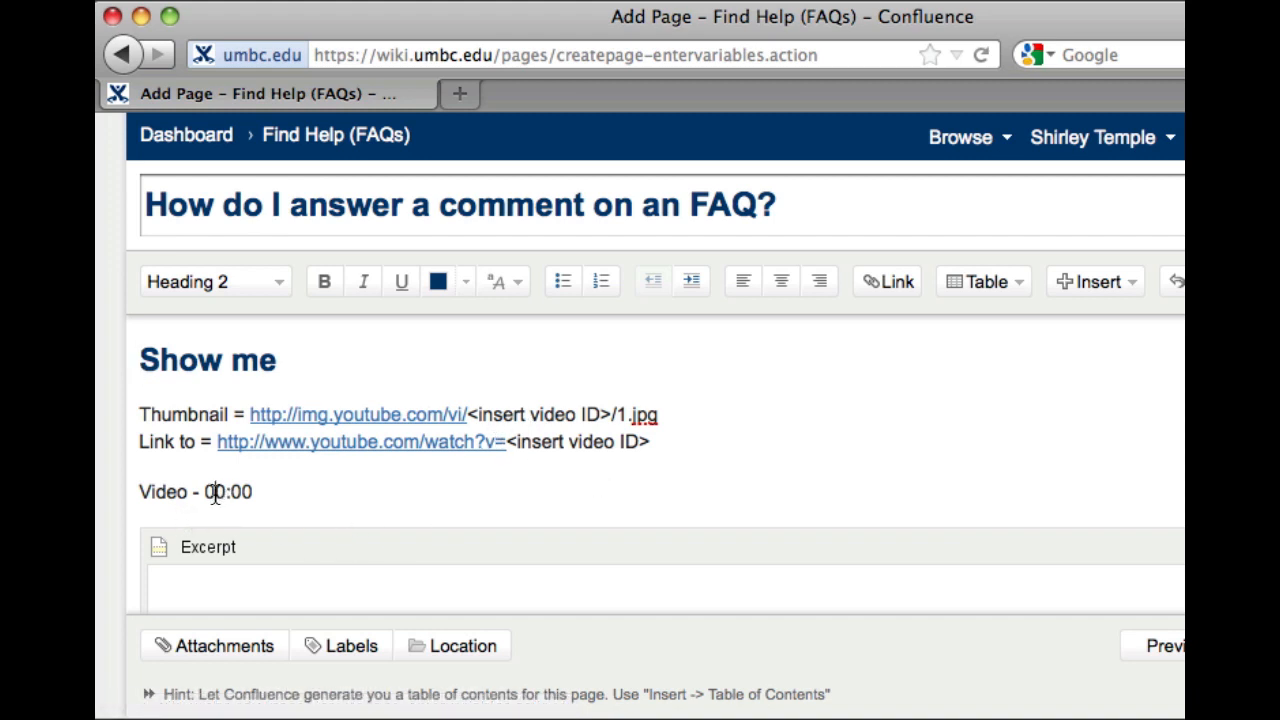
Step: Examine the template's video duration placeholder, the Tell me steps list in the excerpt and the Rate this Article section
{"action": "left_click_drag", "start_coordinate": [215, 492], "coordinate": [226, 492]}
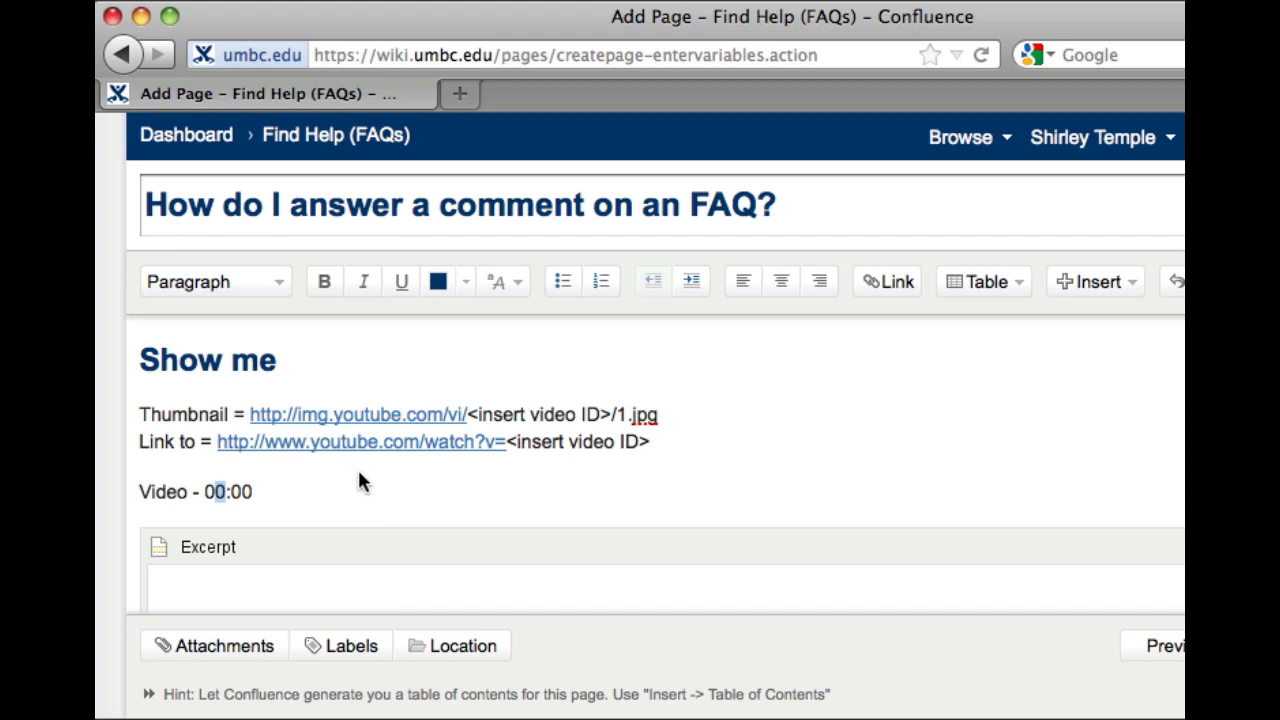
{"action": "left_click", "coordinate": [417, 480]}
{"action": "scroll", "coordinate": [944, 449], "scroll_direction": "down", "scroll_amount": 3}
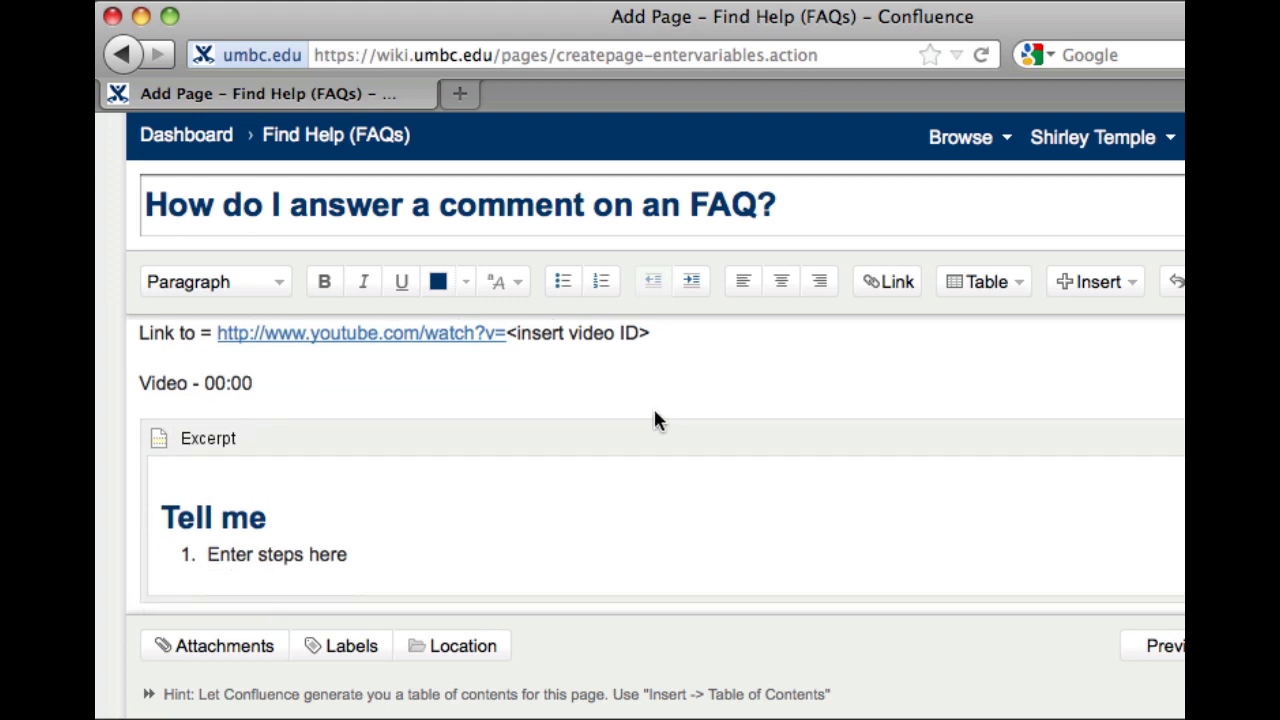
{"action": "scroll", "coordinate": [654, 412], "scroll_direction": "down", "scroll_amount": 1}
{"action": "scroll", "coordinate": [654, 412], "scroll_direction": "down", "scroll_amount": 1}
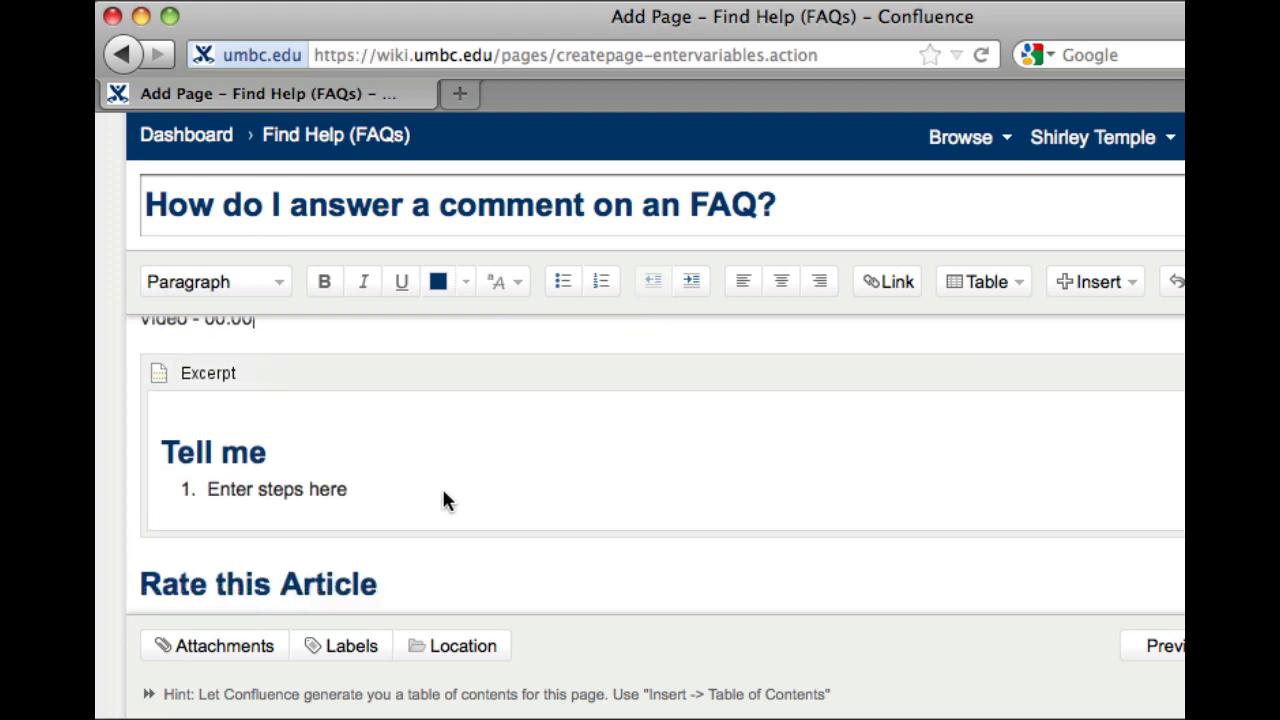
{"action": "left_click", "coordinate": [206, 488]}
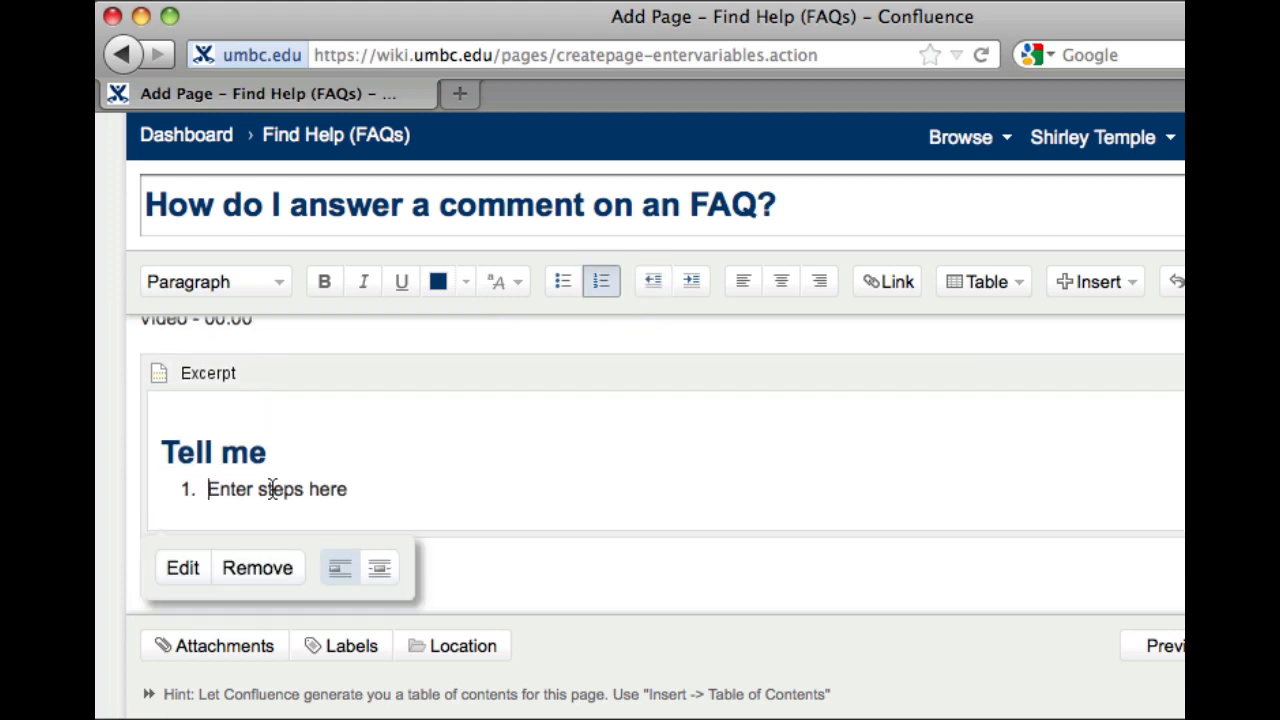
{"action": "left_click", "coordinate": [343, 490]}
{"action": "scroll", "coordinate": [781, 436], "scroll_direction": "down", "scroll_amount": 1}
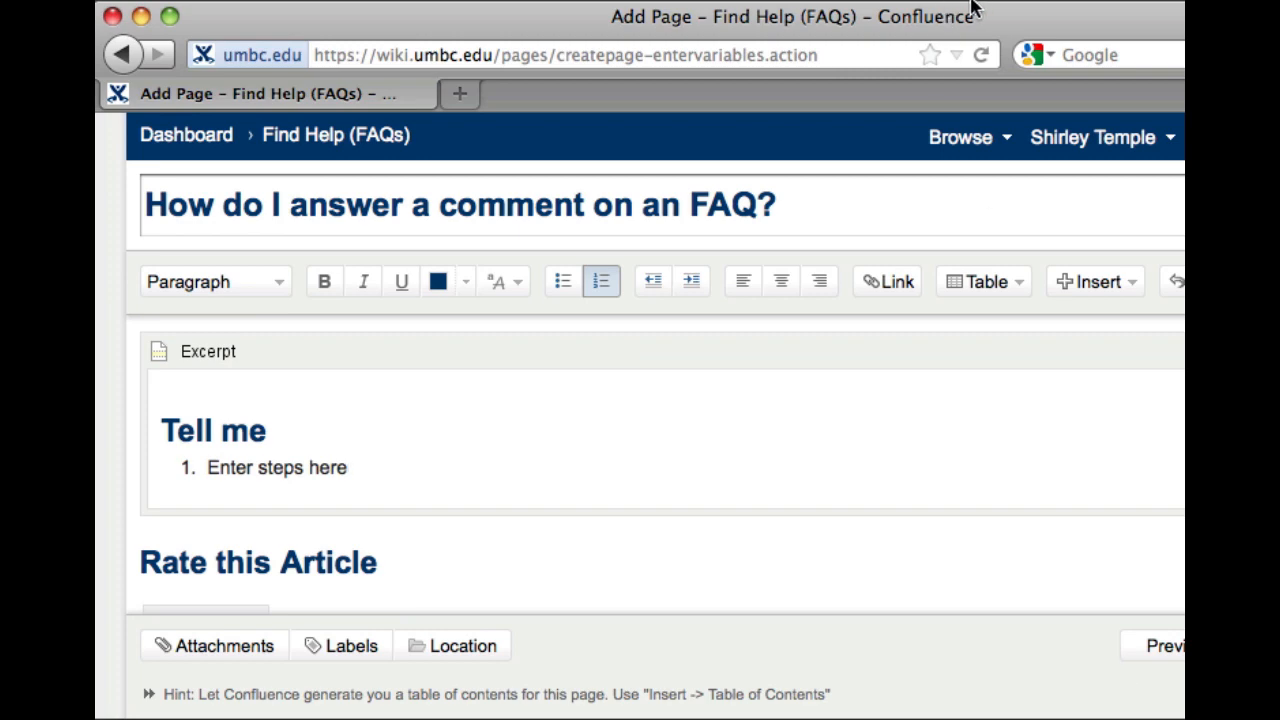
{"action": "left_click_drag", "start_coordinate": [979, 6], "coordinate": [980, 8]}
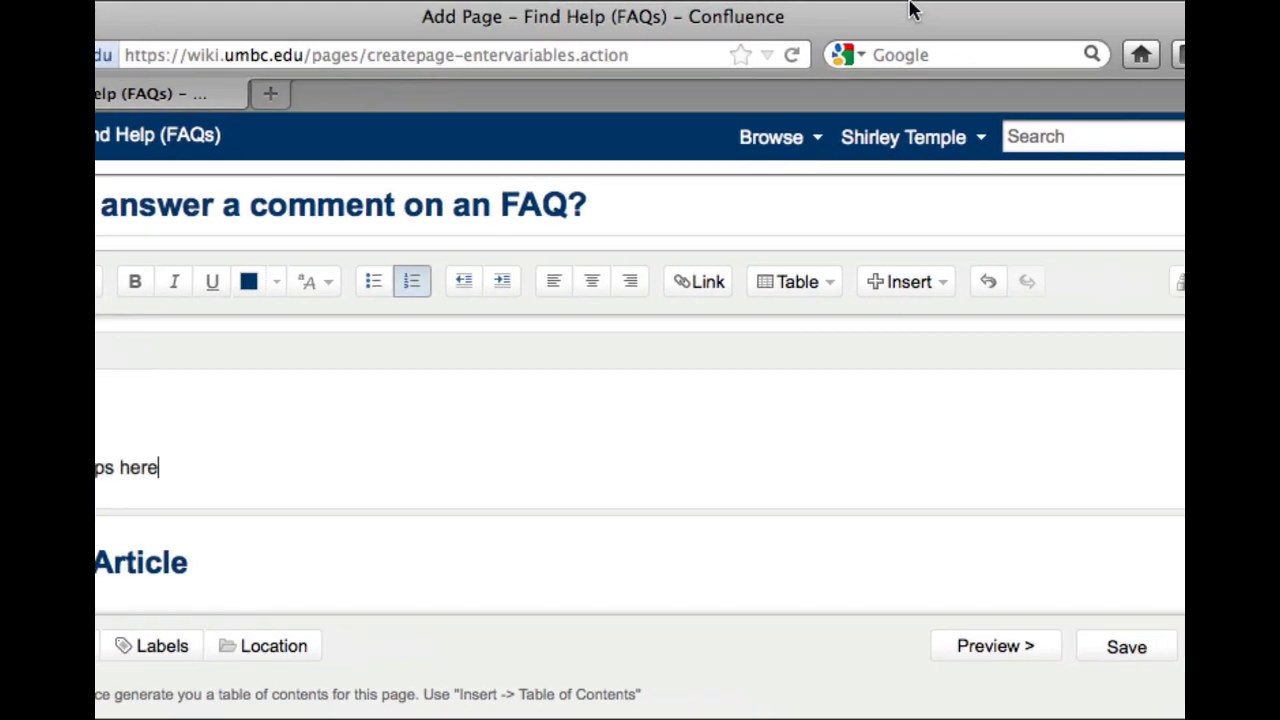